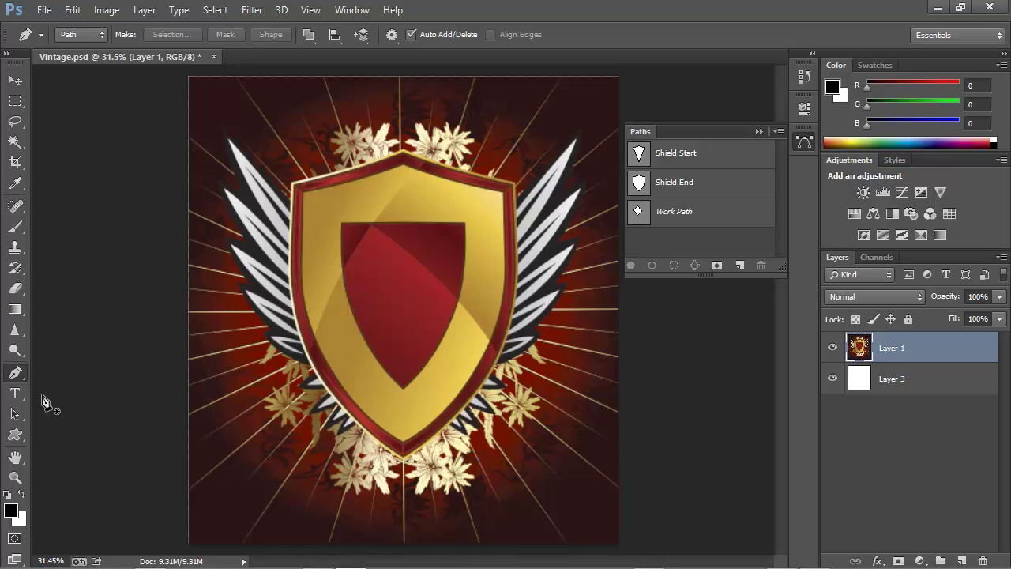
Step: With the Pen tool active, hide Layer 1 and display the diamond-shaped Work Path with its anchor points
click(26, 377)
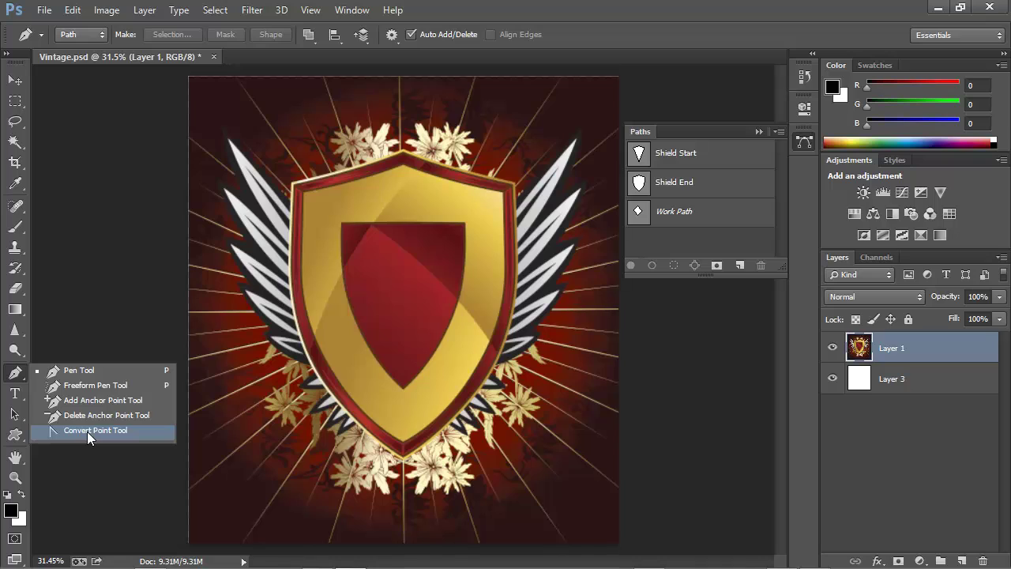
click(113, 369)
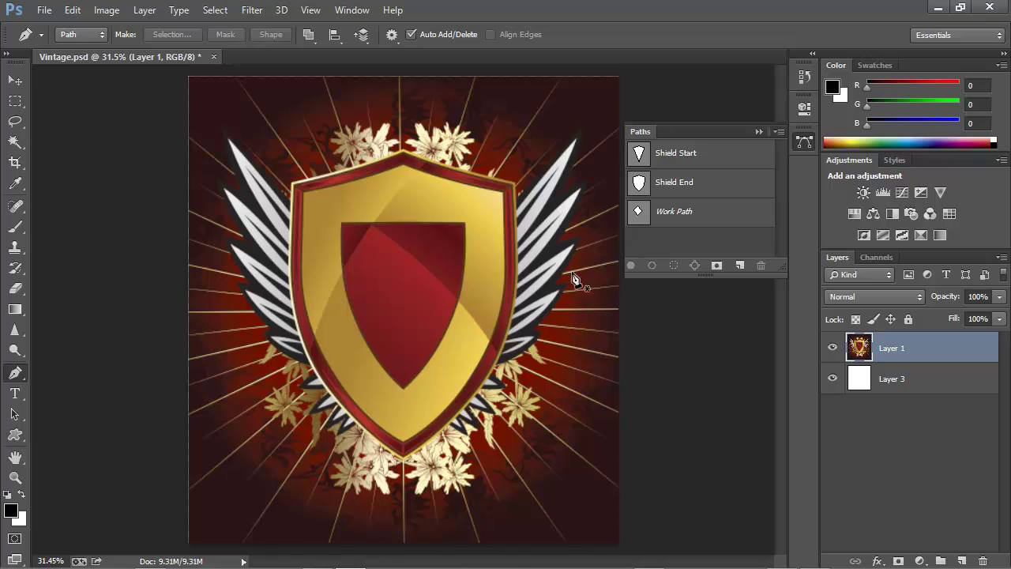
click(833, 348)
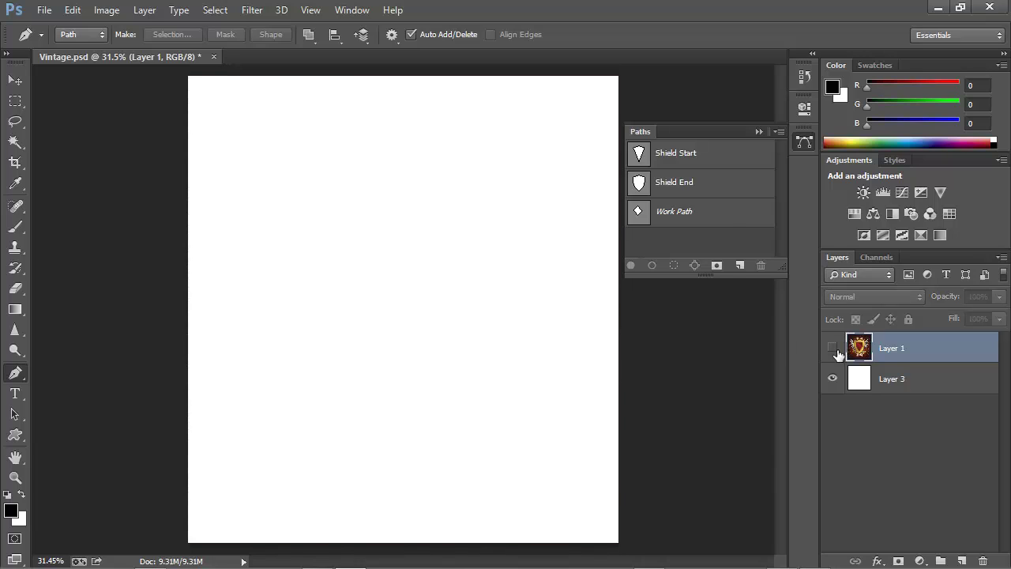
click(726, 216)
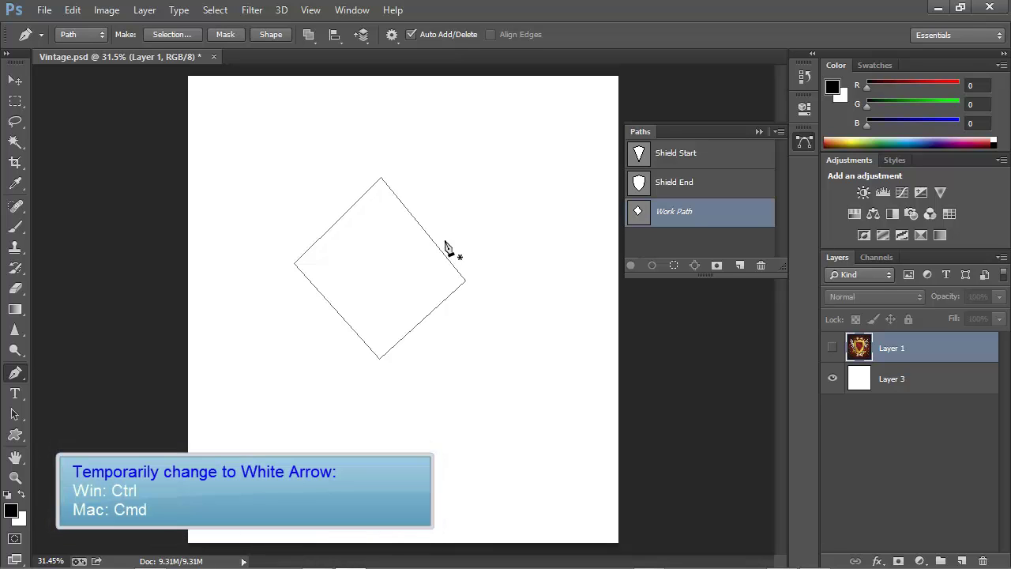
key(ctrl)
click(437, 247)
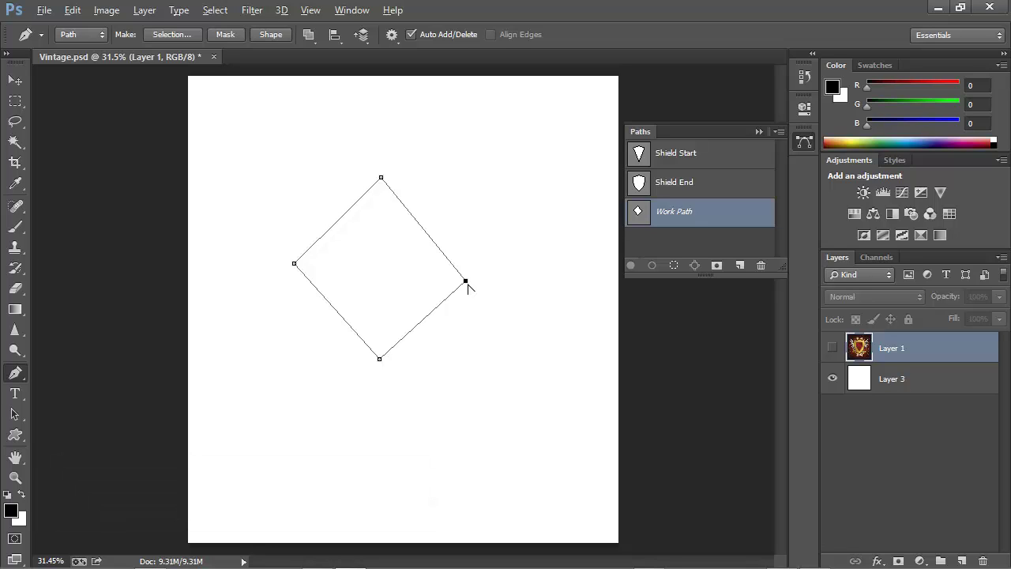
Step: Convert the right, bottom and left corners of the diamond path into smooth curve points
drag(466, 282, 463, 341)
drag(380, 360, 332, 357)
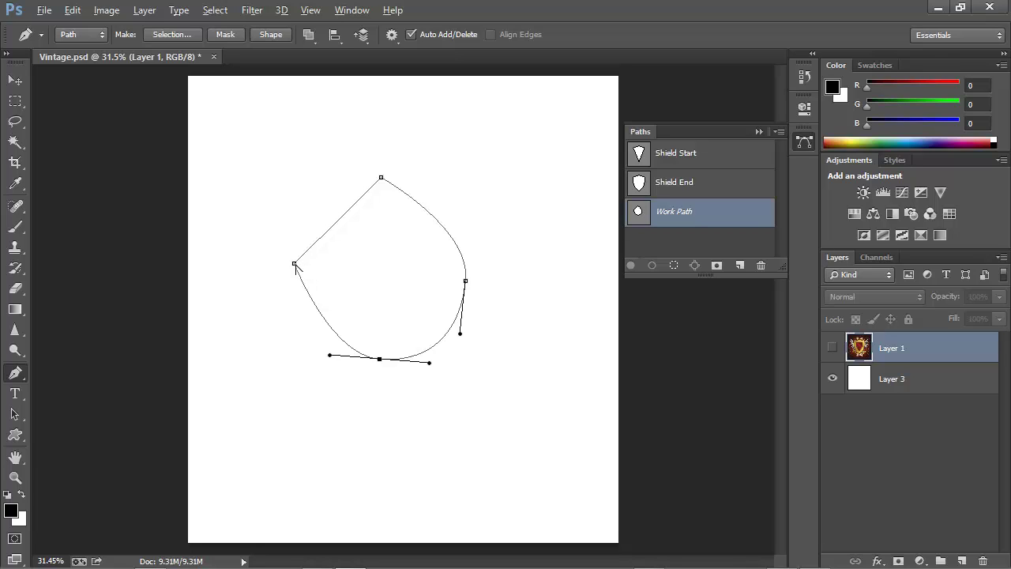
drag(294, 264, 298, 223)
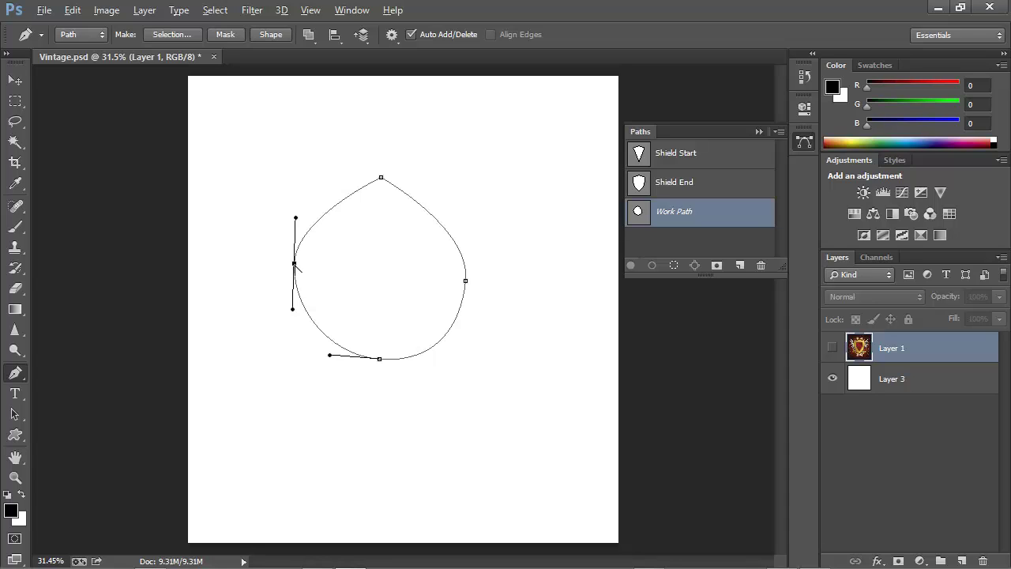
Step: Convert the left, bottom and right smooth points of the work path back into corner points
alt+click(294, 263)
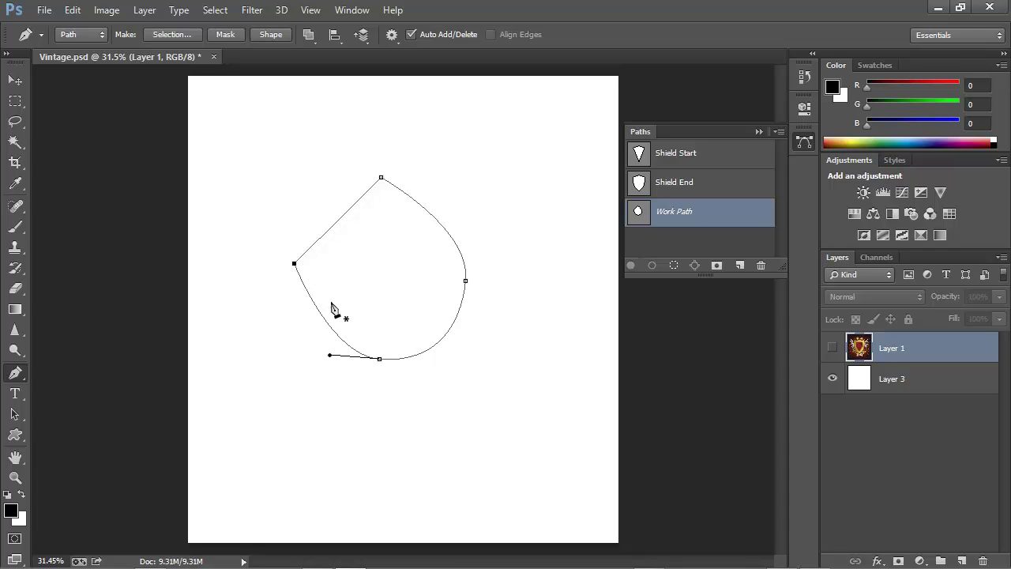
alt+click(380, 360)
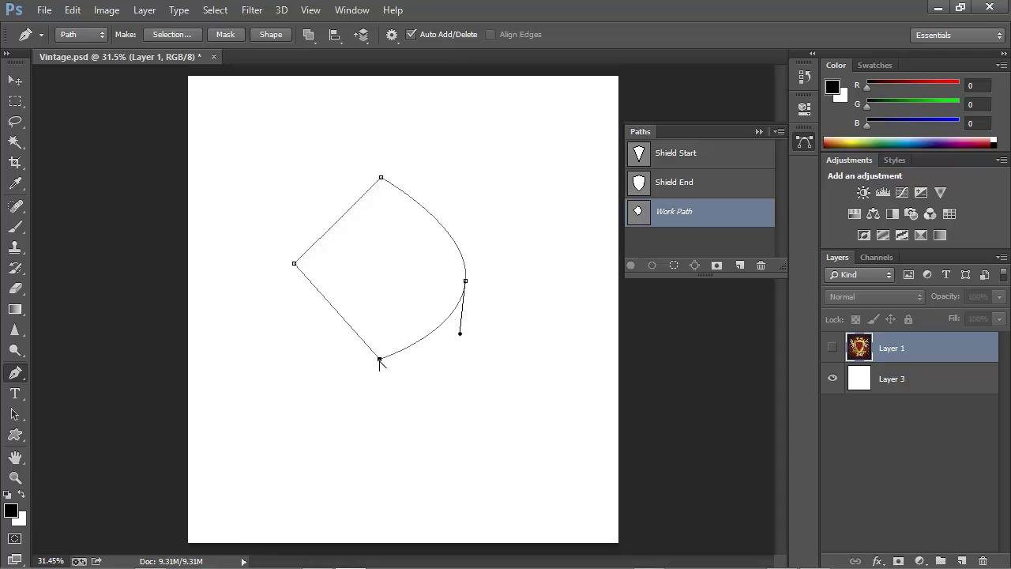
alt+click(465, 281)
Step: Pull curve handles from the diamond's right anchor, bend them independently, and convert the anchor back to a corner
drag(466, 282, 462, 347)
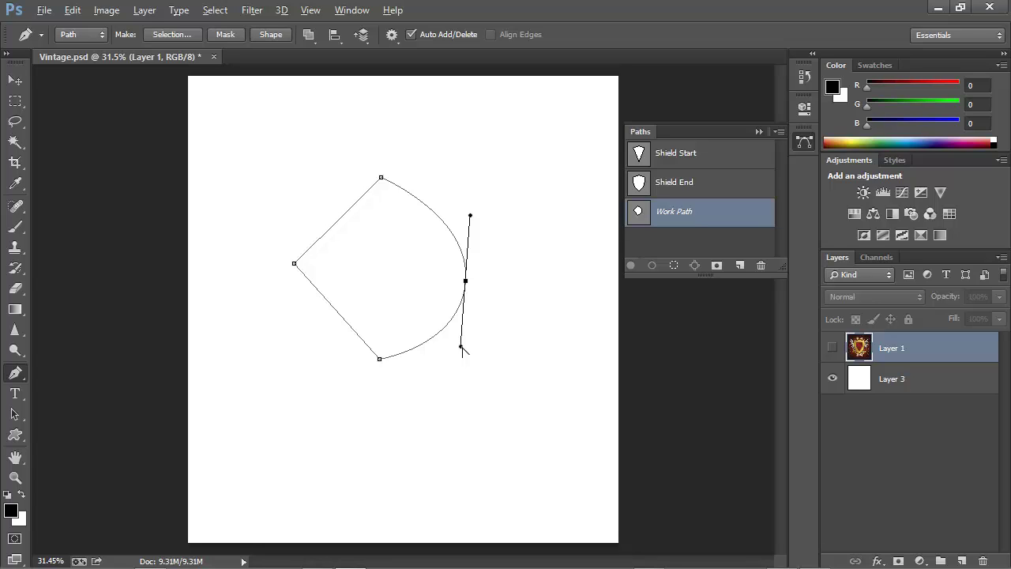
drag(460, 347, 410, 257)
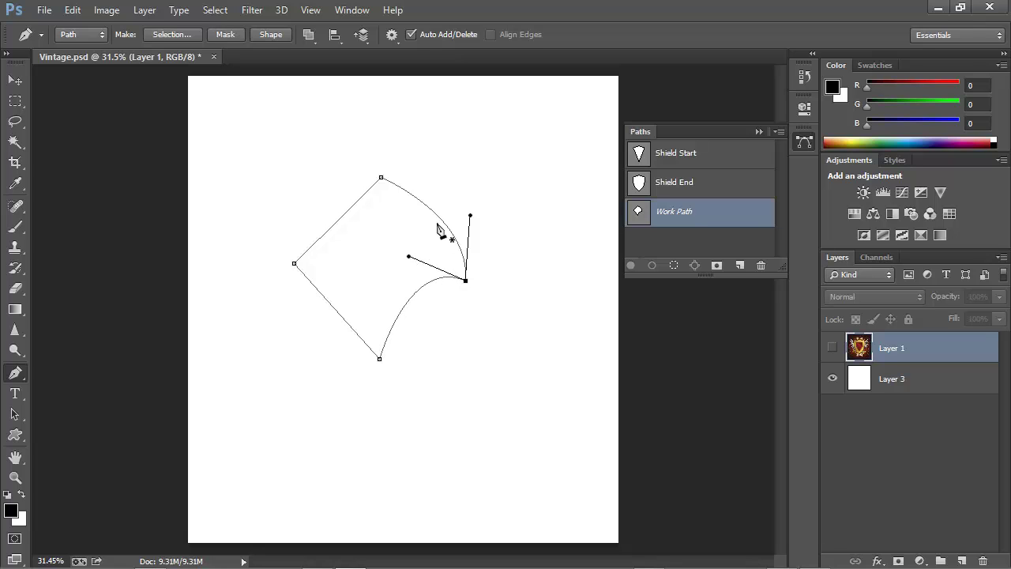
drag(471, 215, 526, 260)
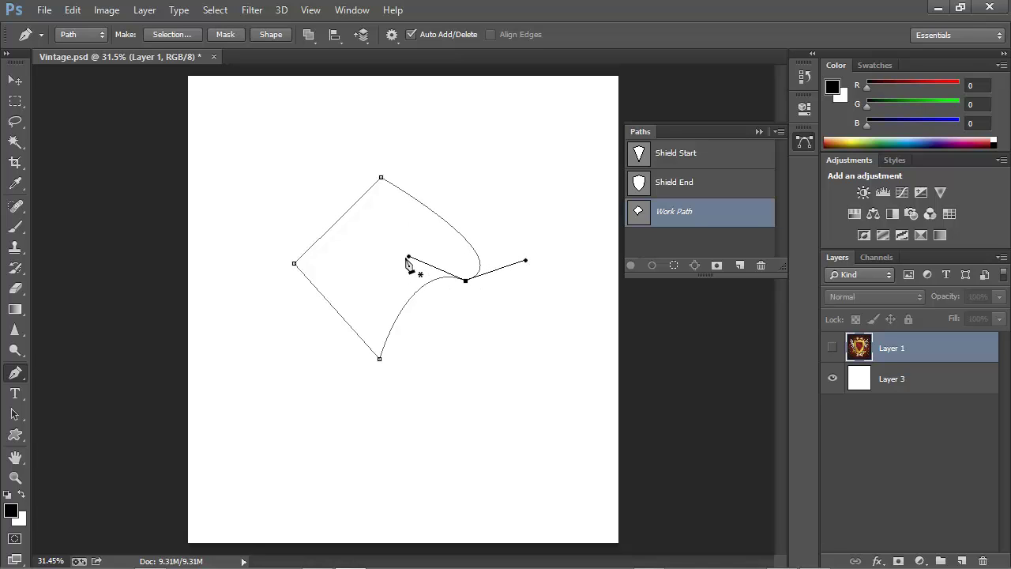
drag(410, 257, 431, 313)
drag(515, 306, 514, 300)
alt+click(465, 281)
Step: Deselect the work path and display the Shield Start path with its anchor points over the visible Layer 1
click(662, 237)
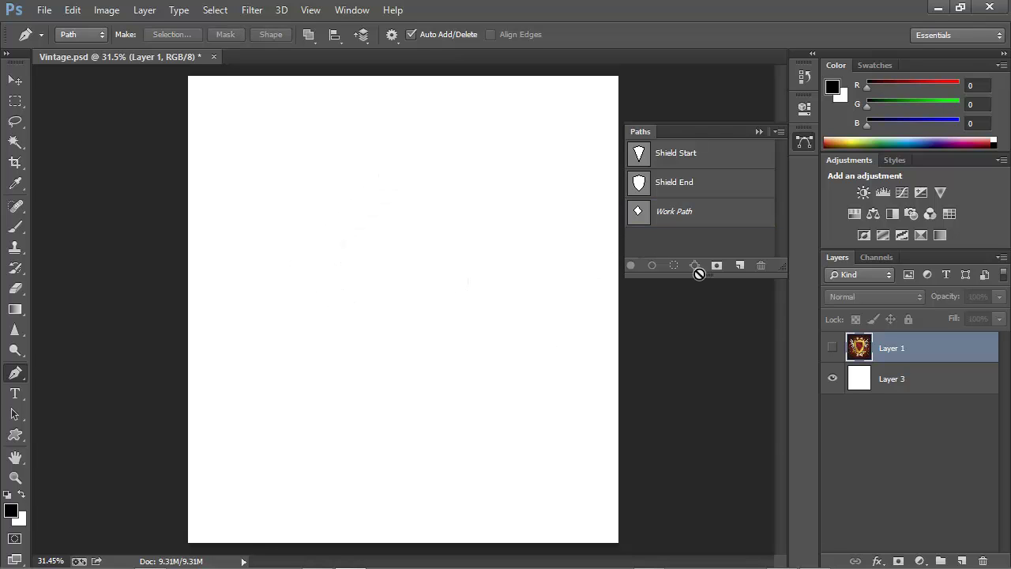
click(833, 347)
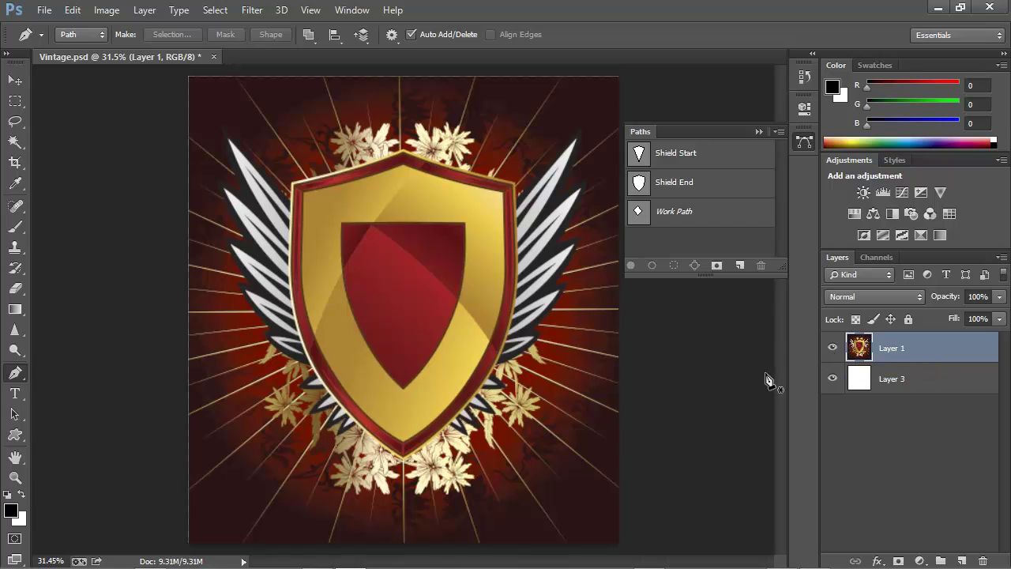
click(728, 158)
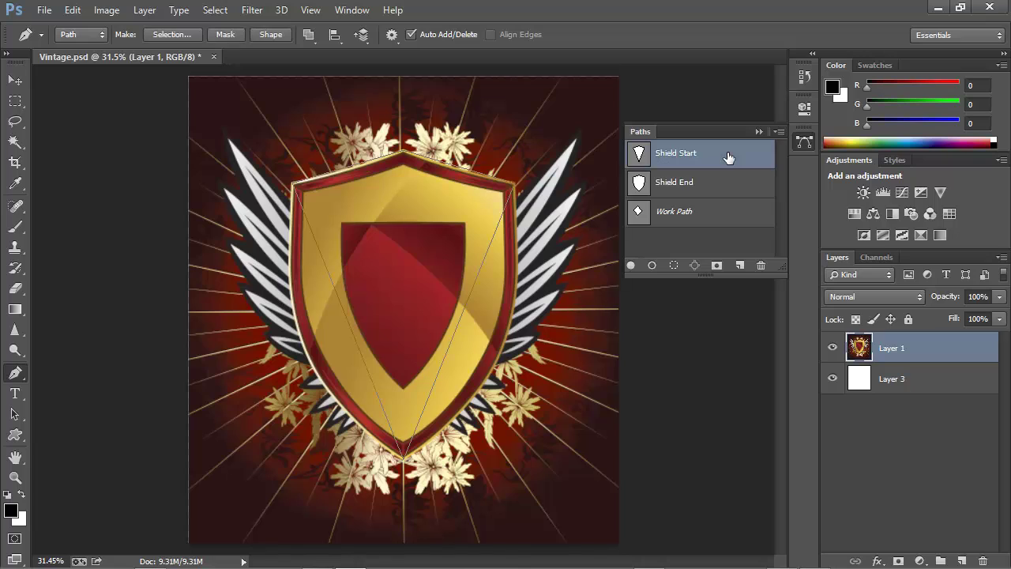
click(839, 348)
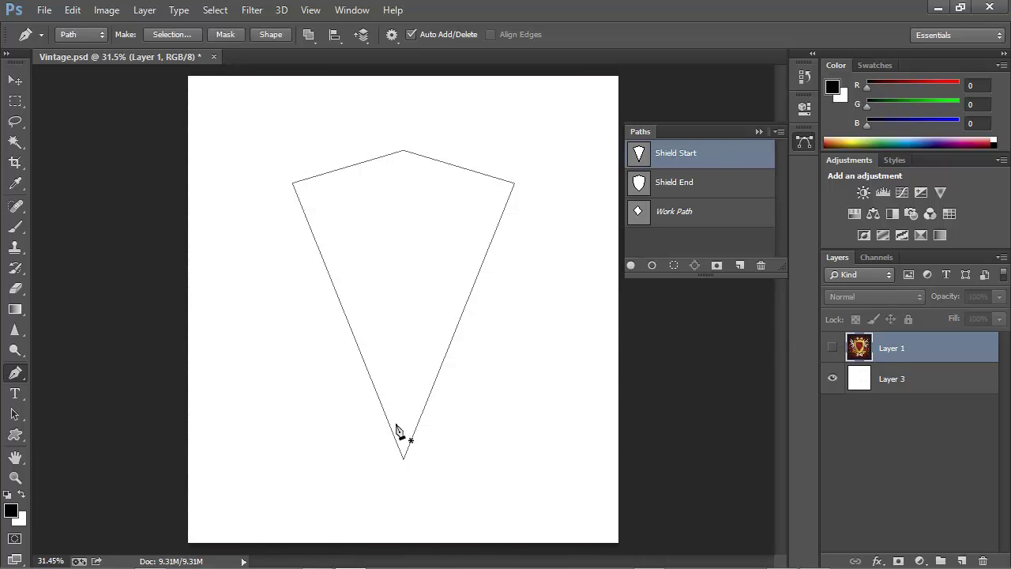
ctrl+click(425, 415)
click(835, 350)
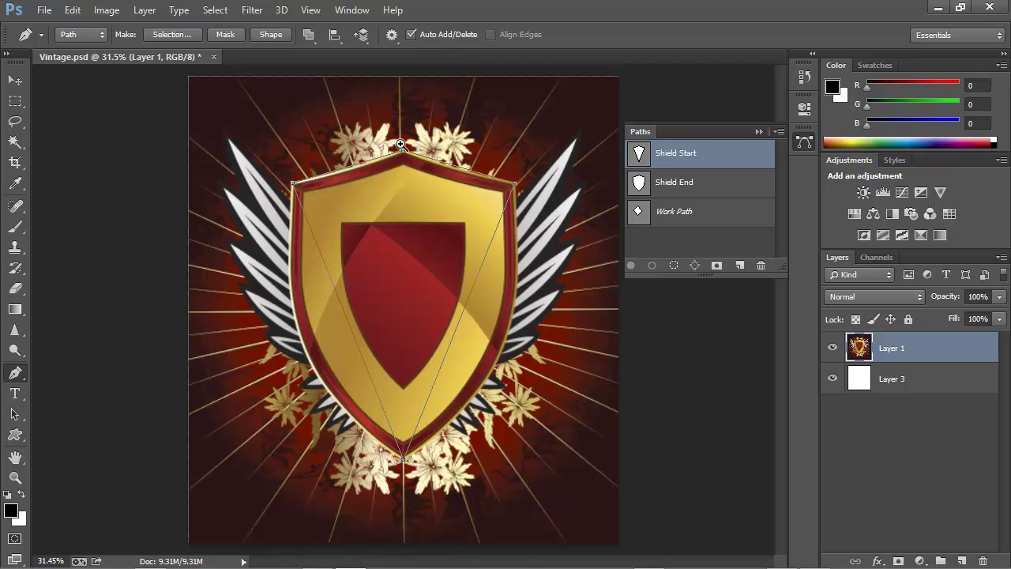
Step: Pull curve handles from the Shield Start path's top anchor and bend each one along the shield's upper edge
drag(404, 155, 514, 259)
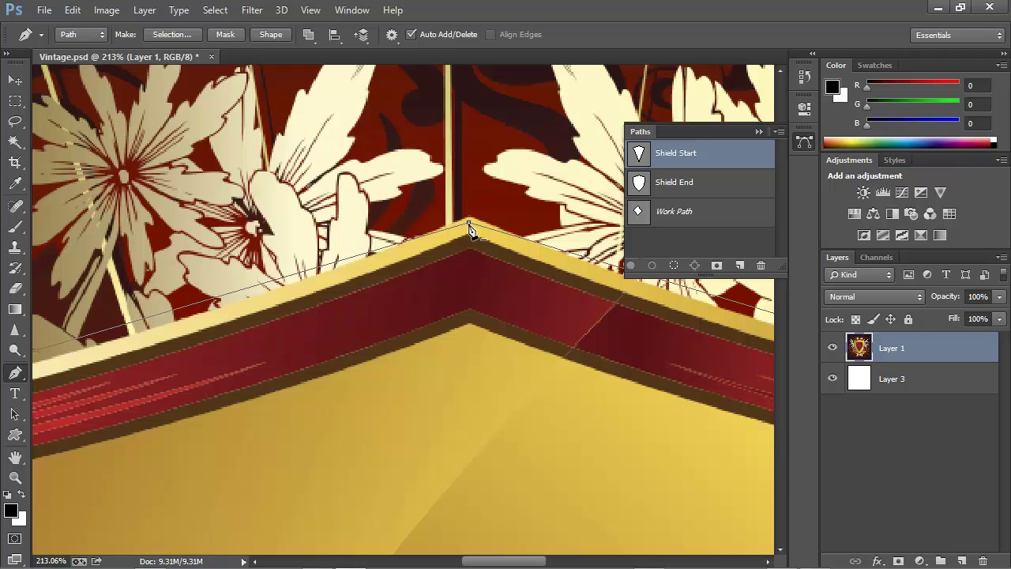
double_click(14, 458)
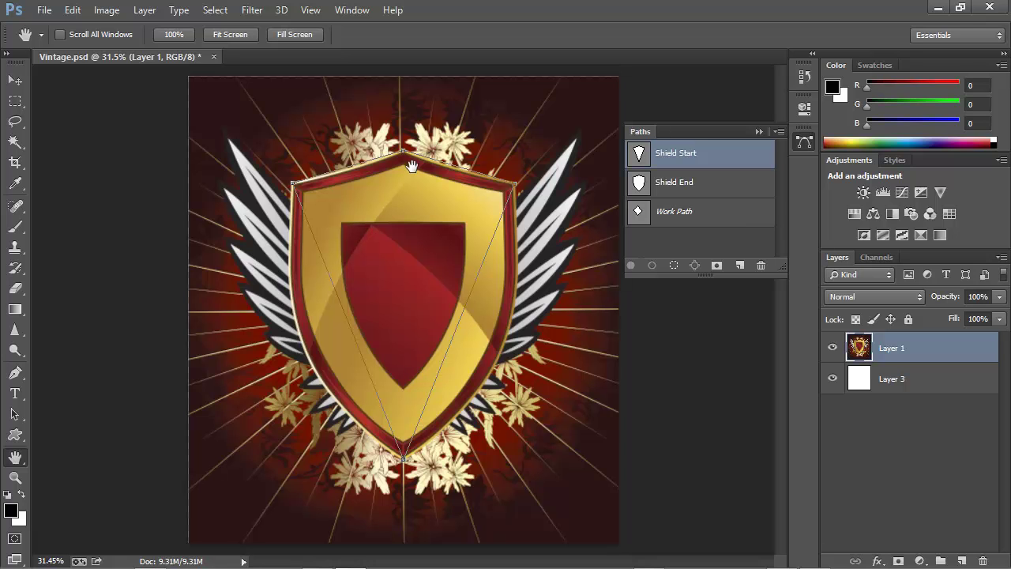
key(p)
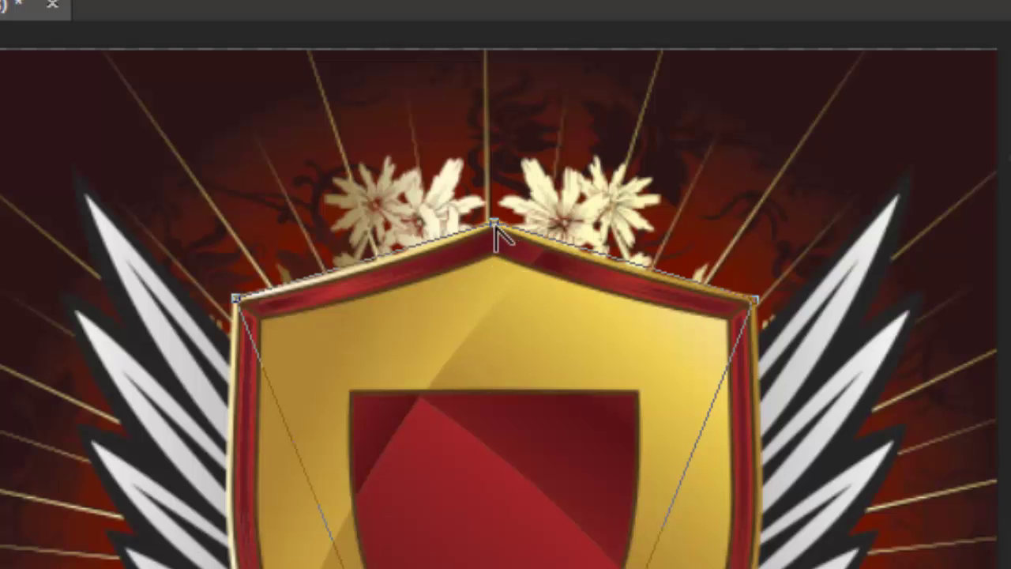
drag(494, 224, 608, 223)
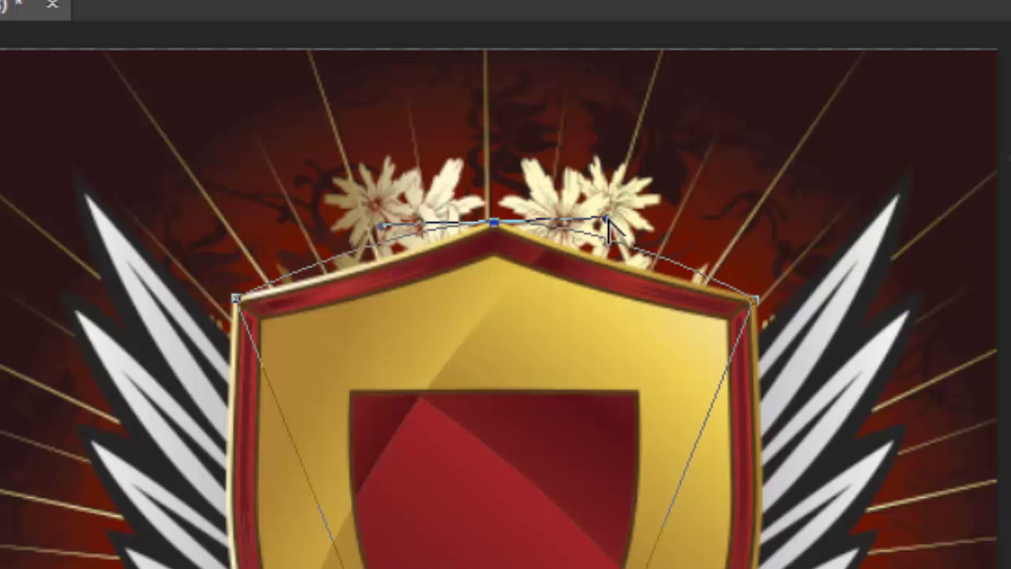
drag(606, 221, 582, 271)
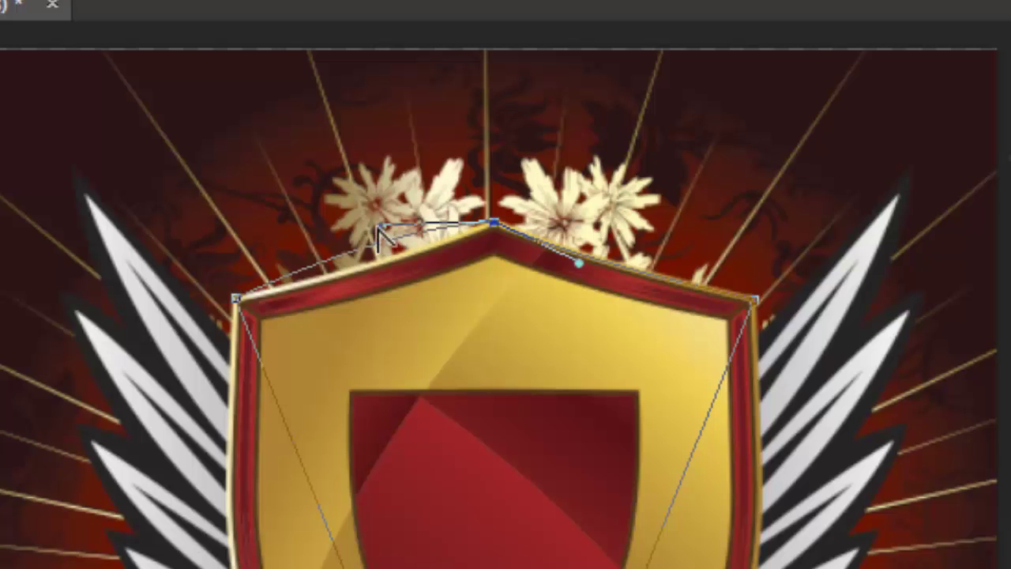
drag(384, 227, 409, 270)
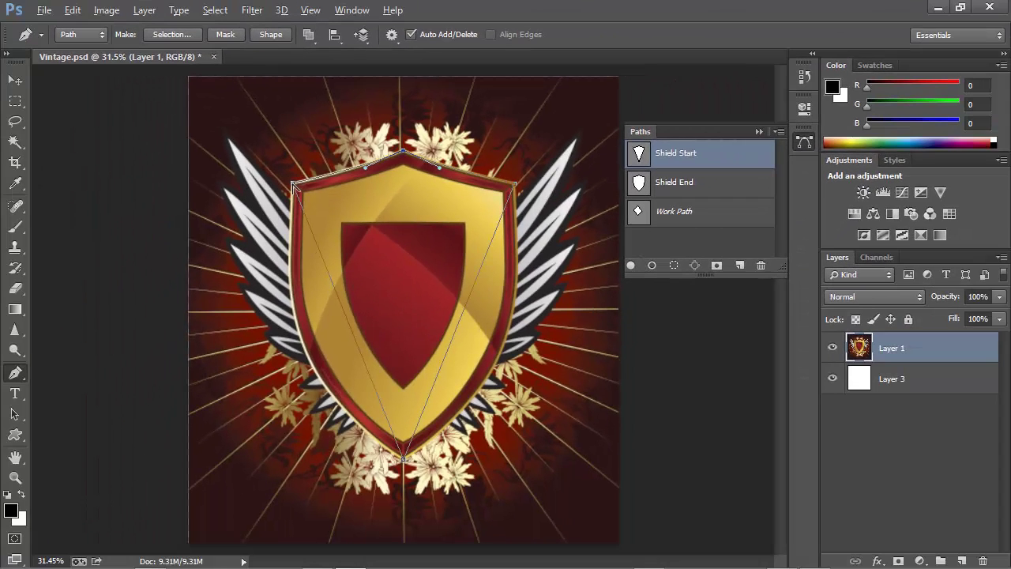
Step: Pull curve handles from the path's upper-left anchor and fit them to the shield's upper and left edges
drag(292, 186, 329, 137)
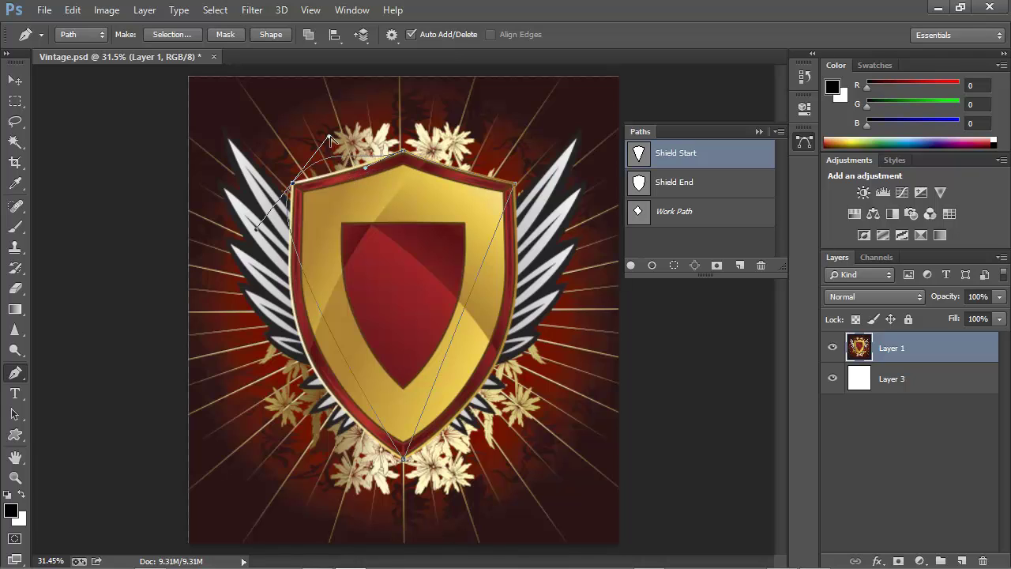
drag(329, 137, 327, 180)
drag(255, 229, 287, 269)
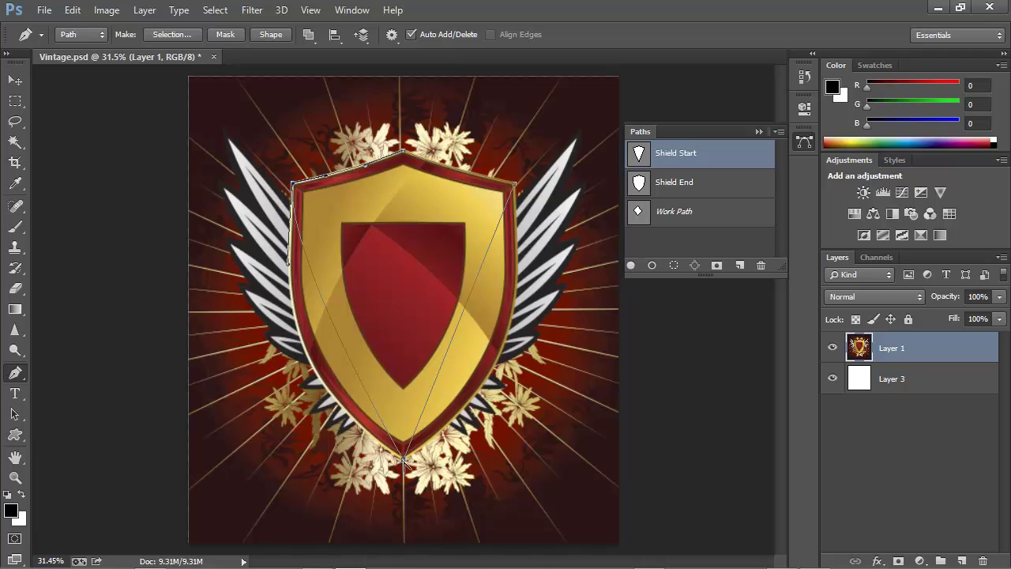
Step: Curve the path's bottom anchor toward the left side and add an anchor midway, placed on the shield's lower-left edge
drag(403, 460, 351, 464)
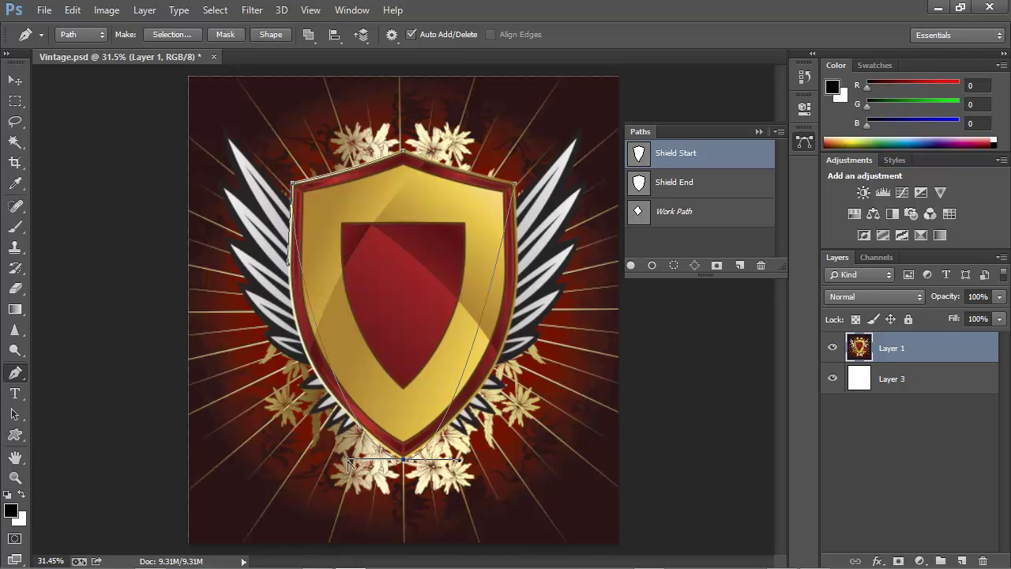
drag(351, 464, 326, 423)
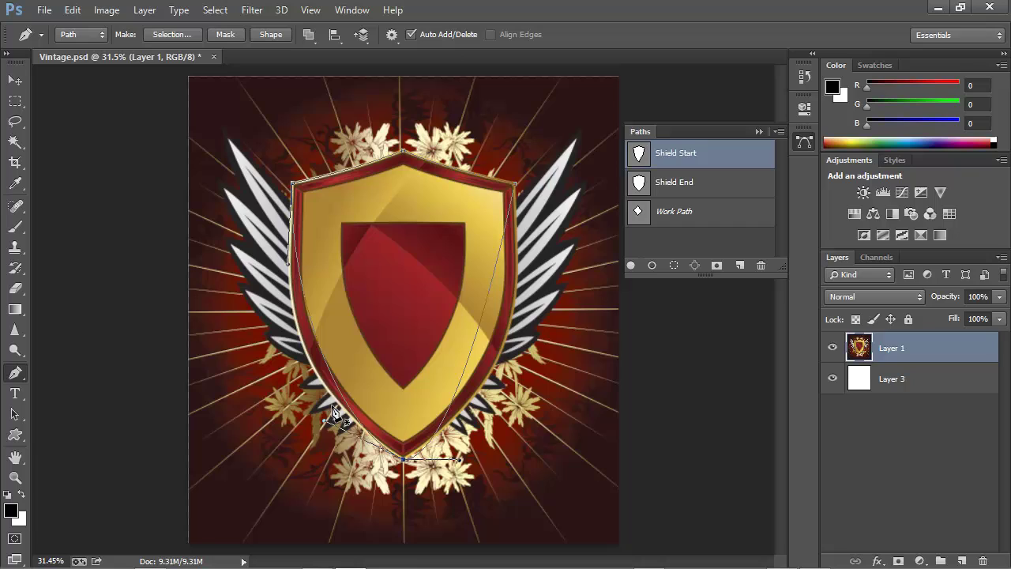
click(318, 340)
drag(318, 341, 305, 349)
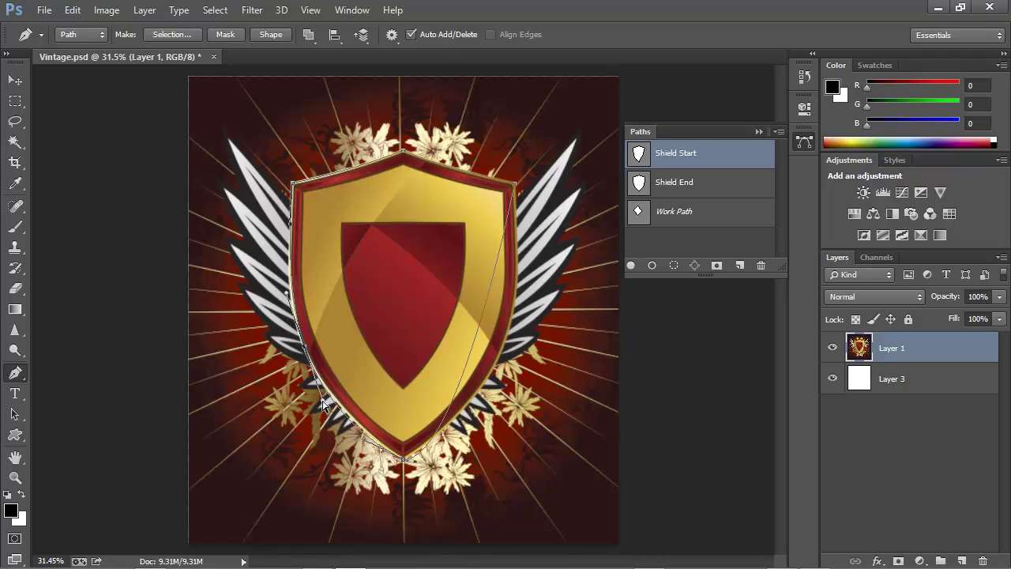
drag(322, 404, 326, 402)
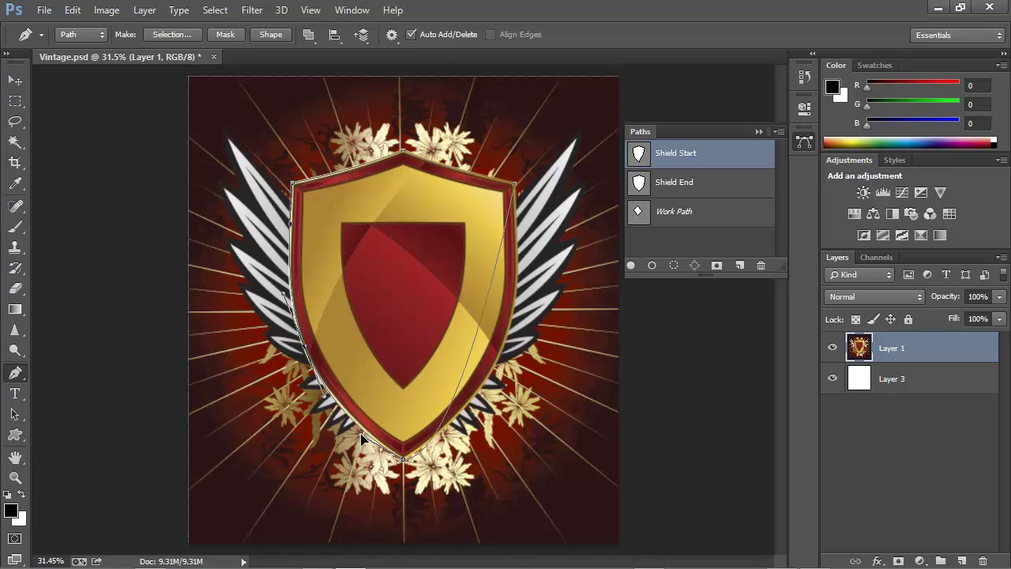
Step: Fine-tune the curve handles along the path's left side so it follows the shield's edge down to the bottom tip
drag(295, 235, 293, 246)
drag(292, 278, 370, 322)
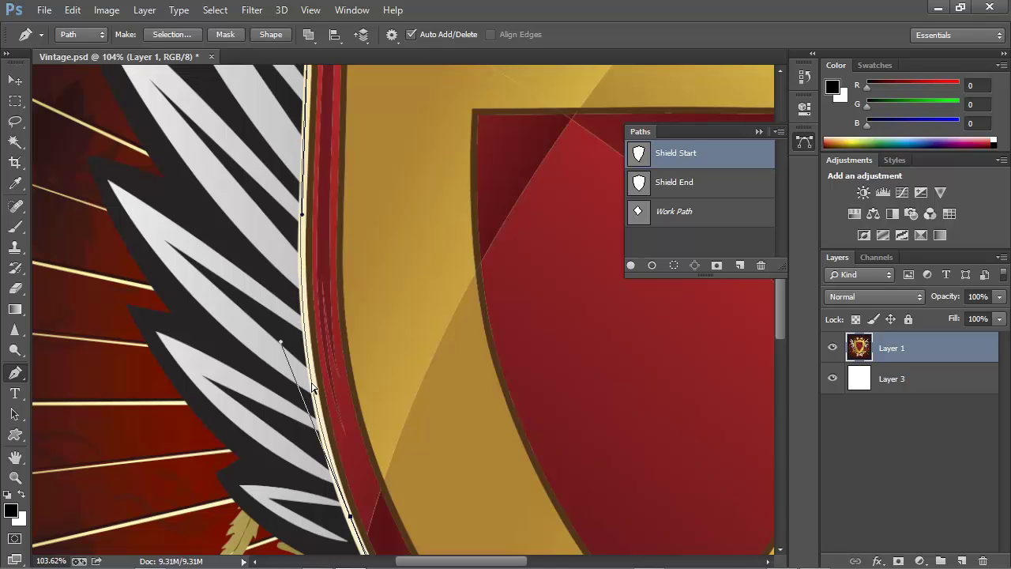
drag(357, 496, 360, 383)
drag(374, 510, 362, 309)
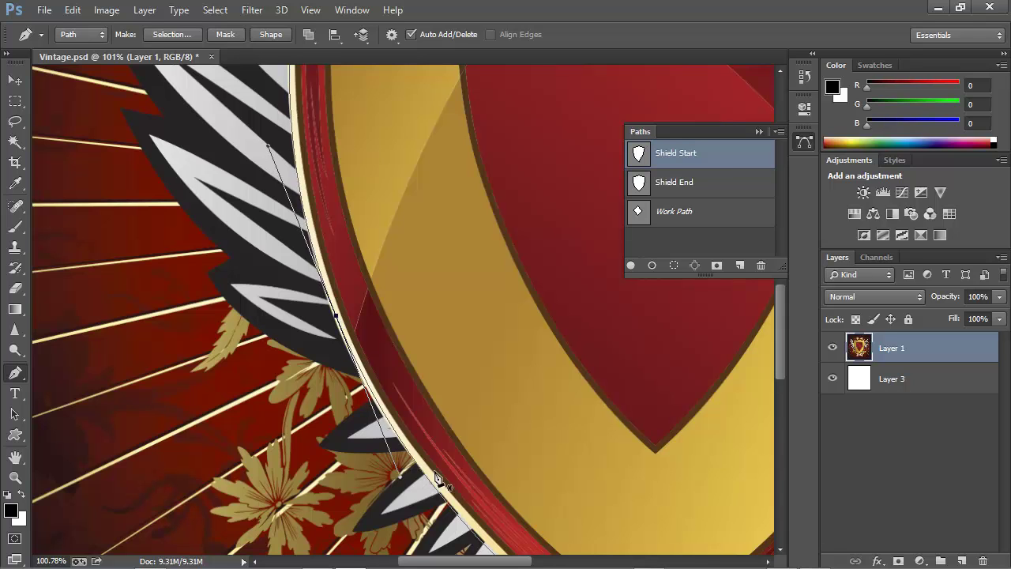
drag(467, 489, 382, 301)
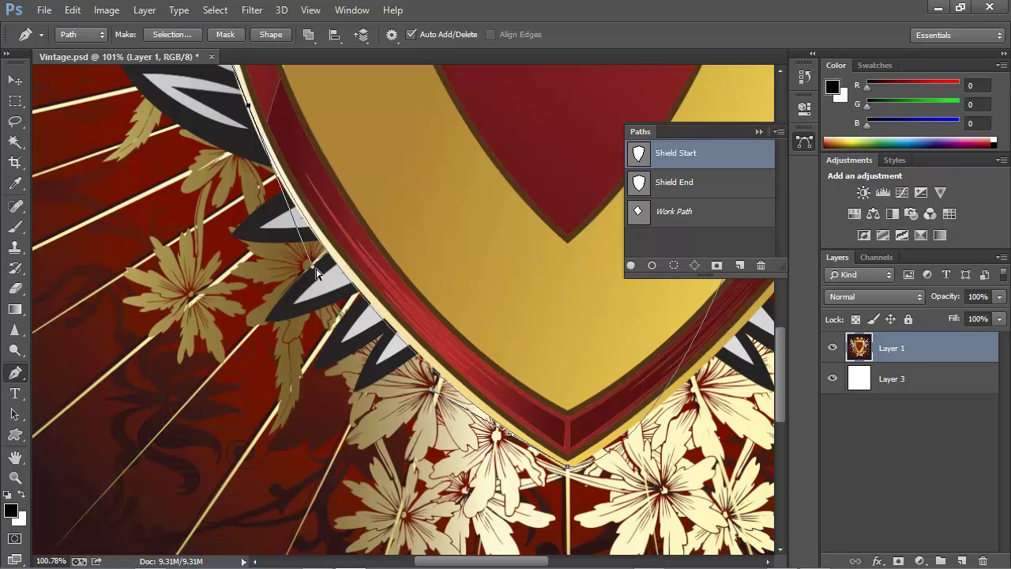
drag(316, 270, 321, 272)
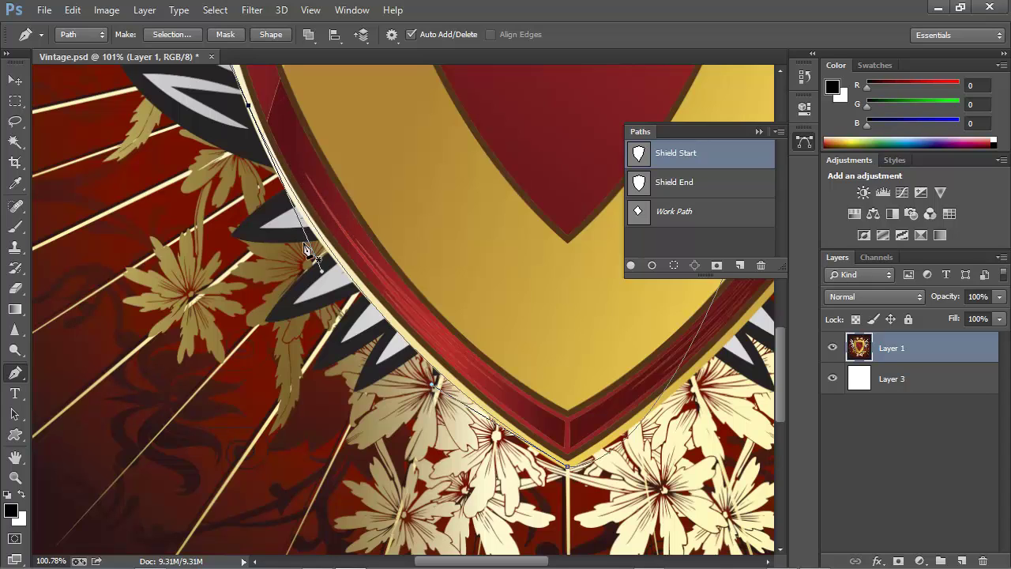
drag(321, 273, 327, 289)
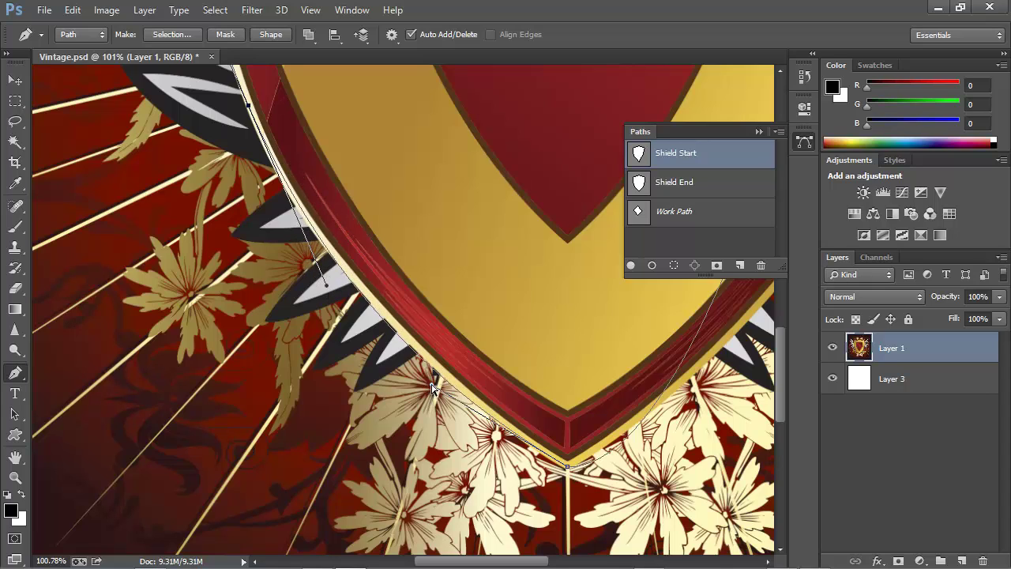
drag(432, 384, 430, 373)
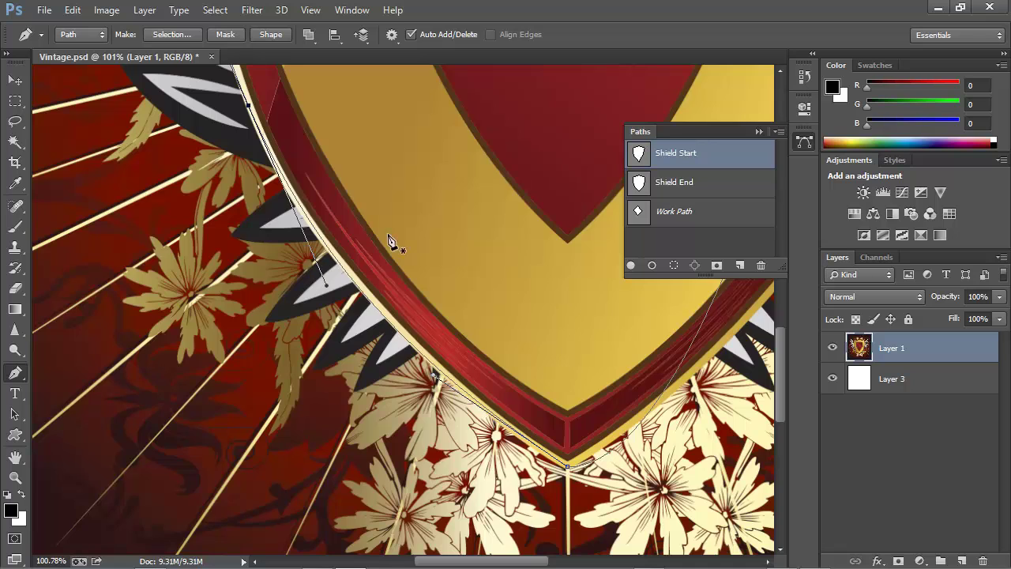
Step: Adjust the handles of the lower-left and bottom anchors so the path's left side follows the shield's edge closely
scroll(388, 242, up, 5)
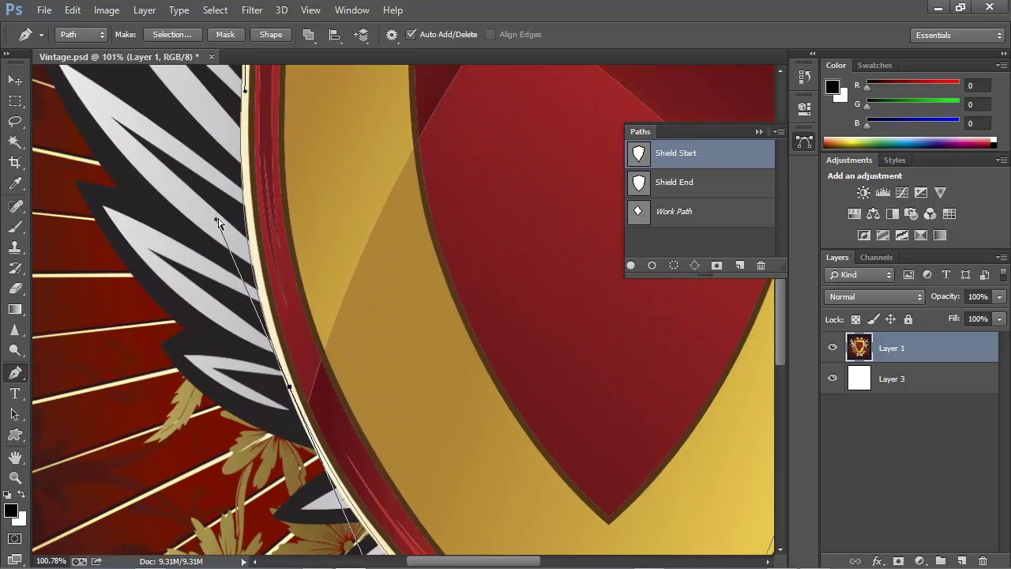
drag(217, 220, 229, 227)
drag(389, 457, 358, 224)
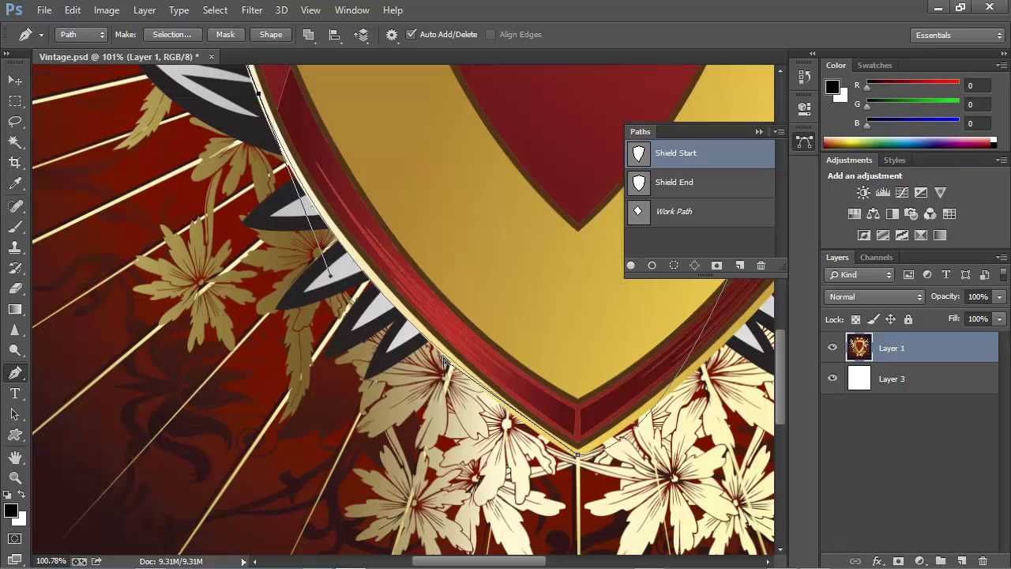
click(471, 389)
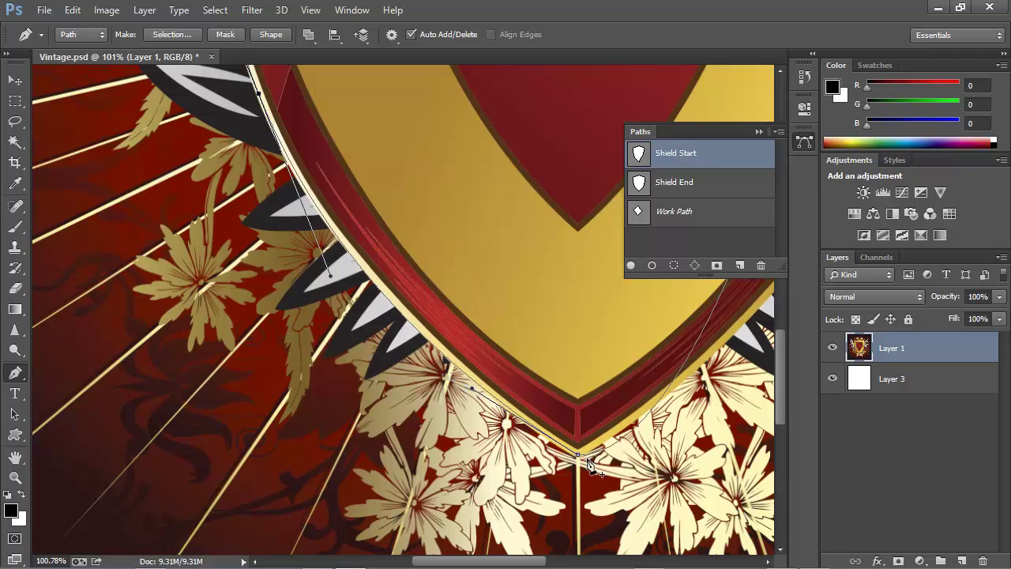
Step: Pull a curve handle from the path's bottom anchor toward the right side and angle it up along the shield's lower-right edge
drag(684, 432, 366, 383)
drag(249, 436, 426, 439)
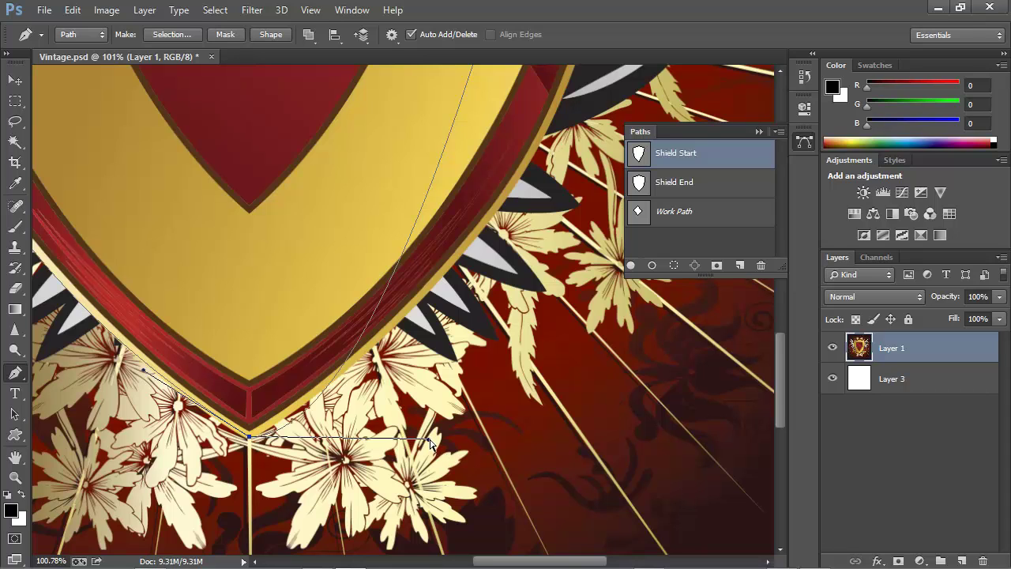
drag(431, 443, 373, 376)
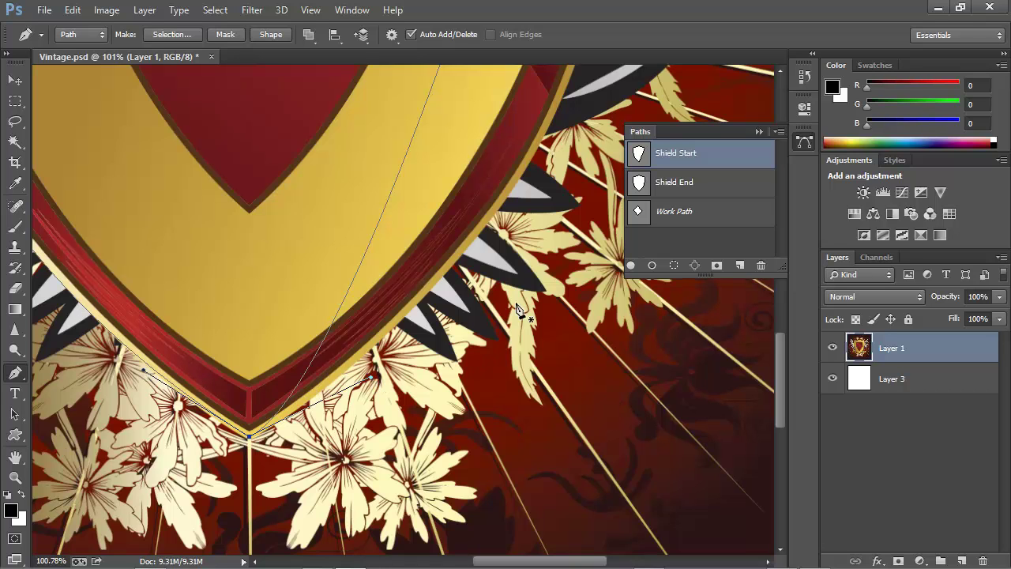
Step: Add an anchor midway along the path's right segment and position it with its handles on the shield's lower-right edge
drag(540, 256, 450, 551)
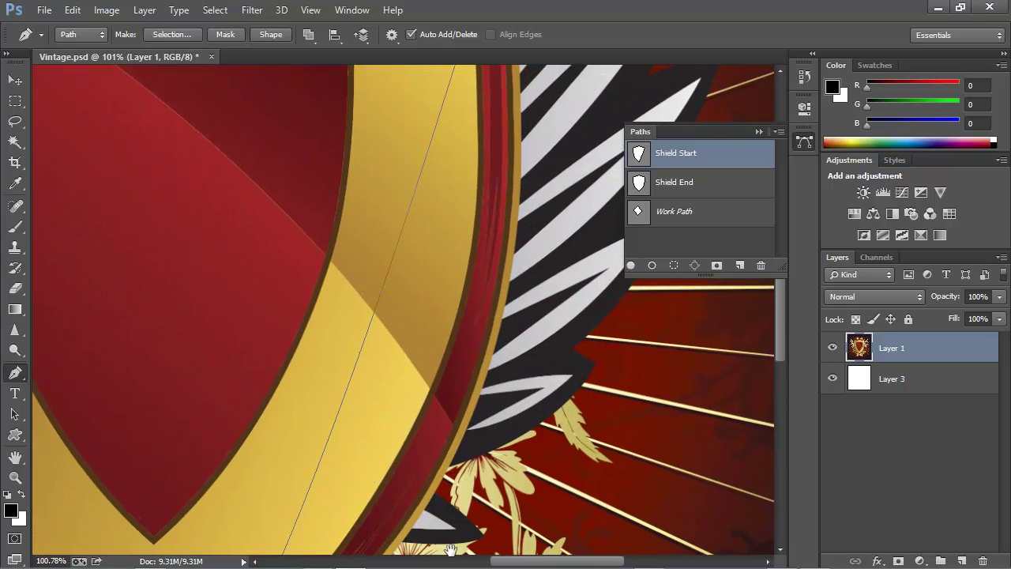
click(387, 281)
drag(387, 280, 561, 215)
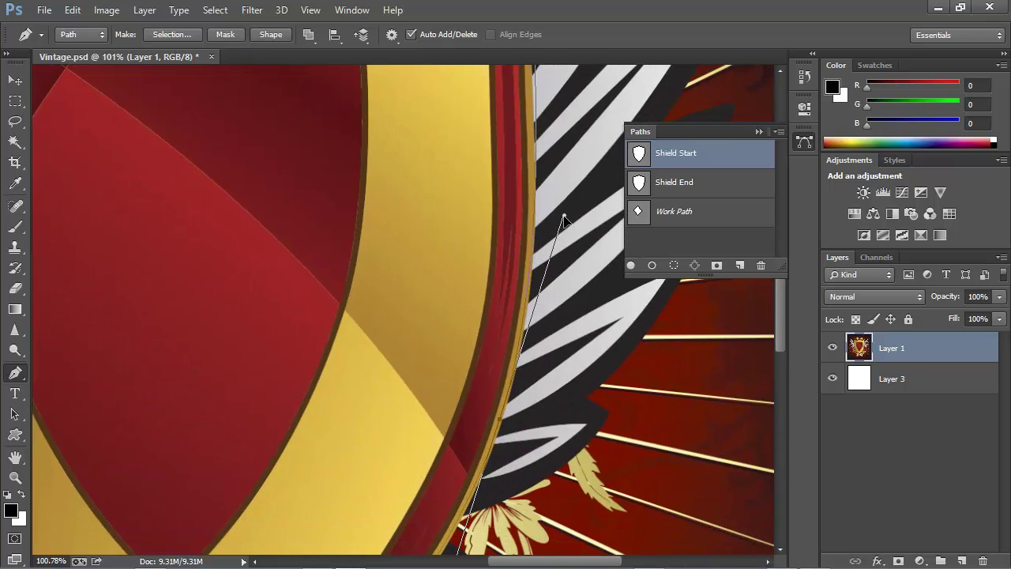
click(498, 440)
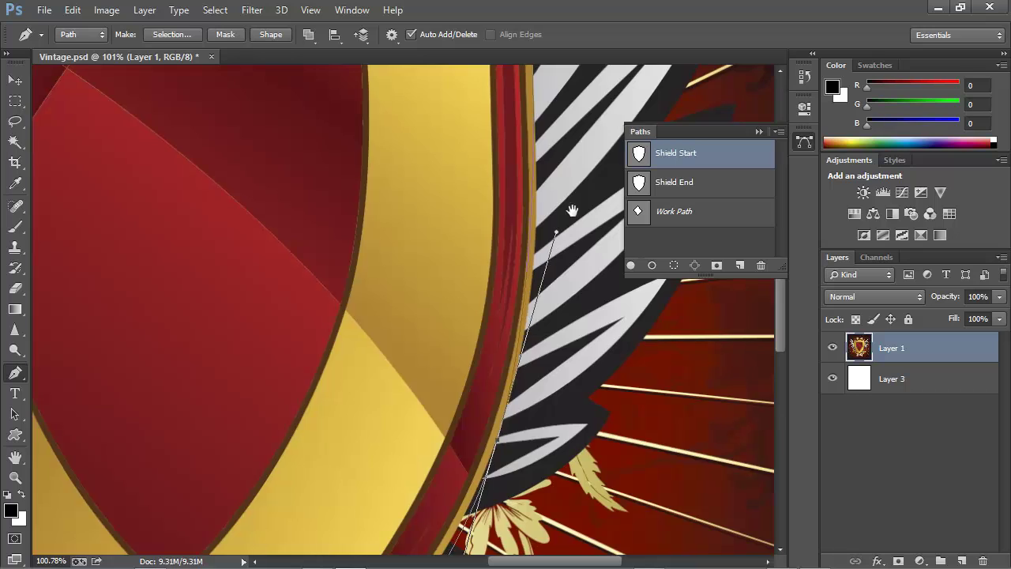
Step: Fine-tune the curve handles along the path's right side, from the bottom tip up to the upper-right anchor, to fit the shield's edge
scroll(383, 378, down, 5)
click(335, 386)
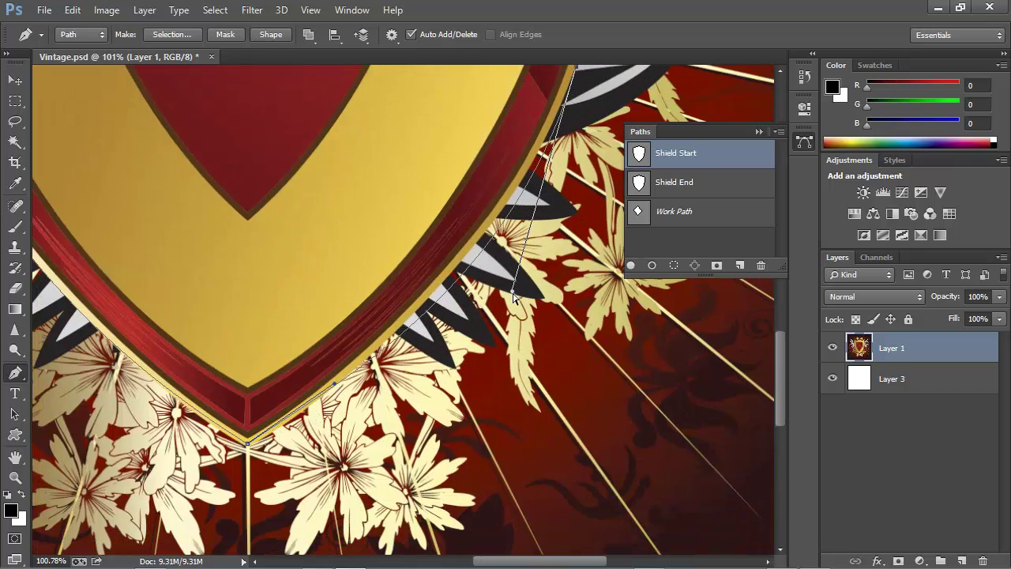
drag(509, 291, 466, 376)
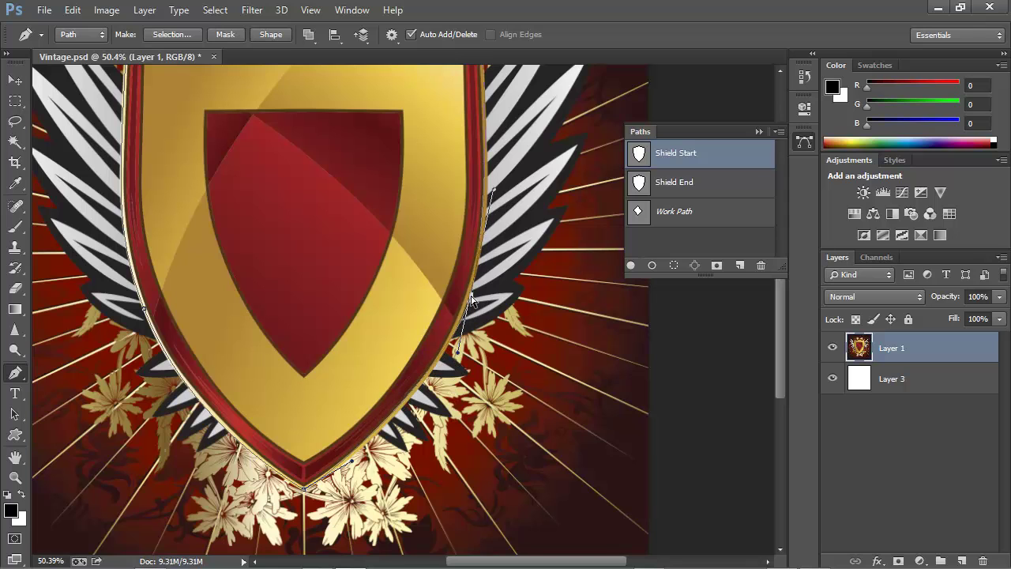
scroll(497, 255, up, 2)
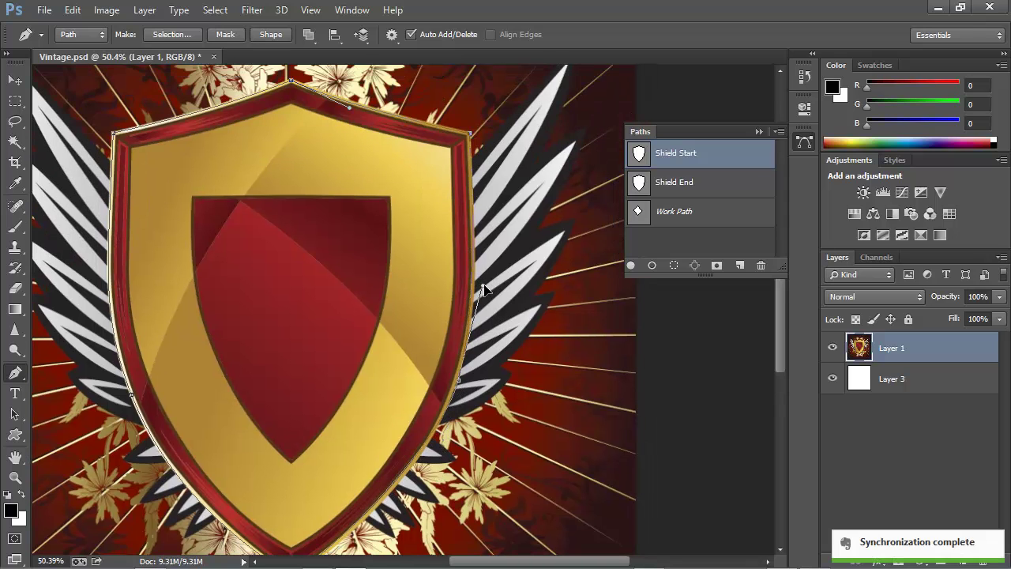
drag(471, 136, 439, 124)
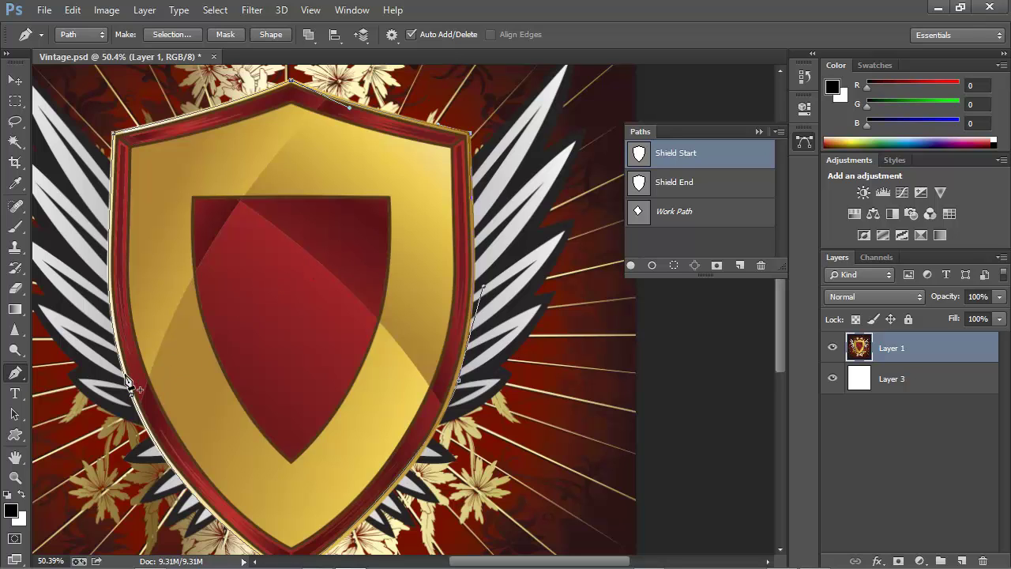
Step: Load the Shield Start path as a selection and inspect how it fits the shield's lower edges
click(16, 459)
double_click(17, 460)
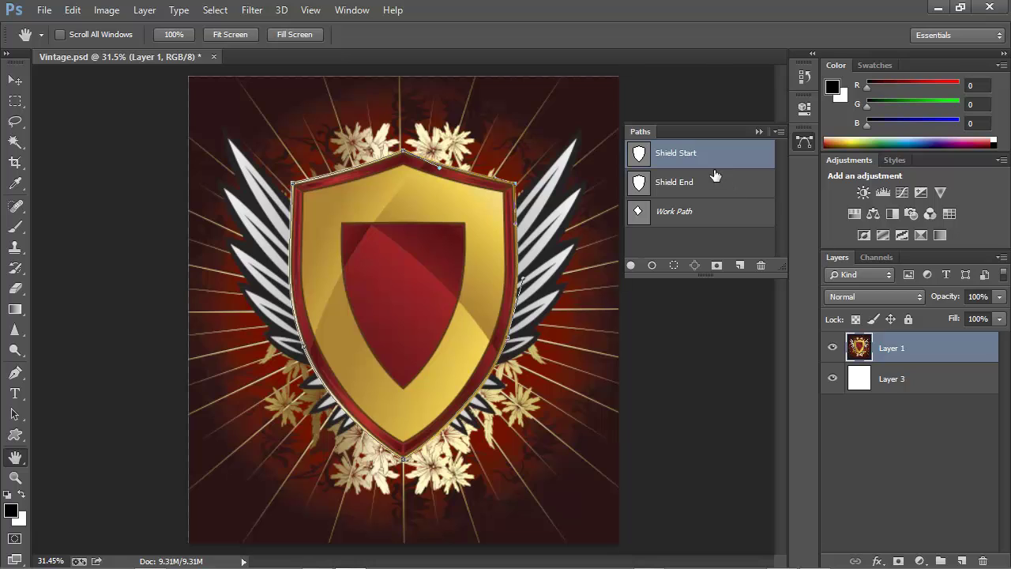
ctrl+click(643, 156)
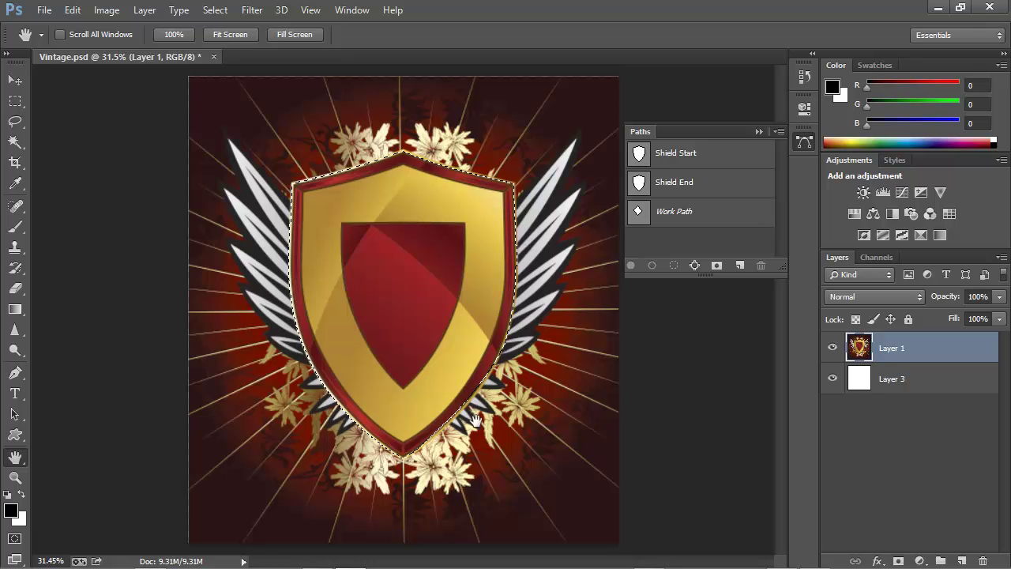
drag(467, 413, 504, 393)
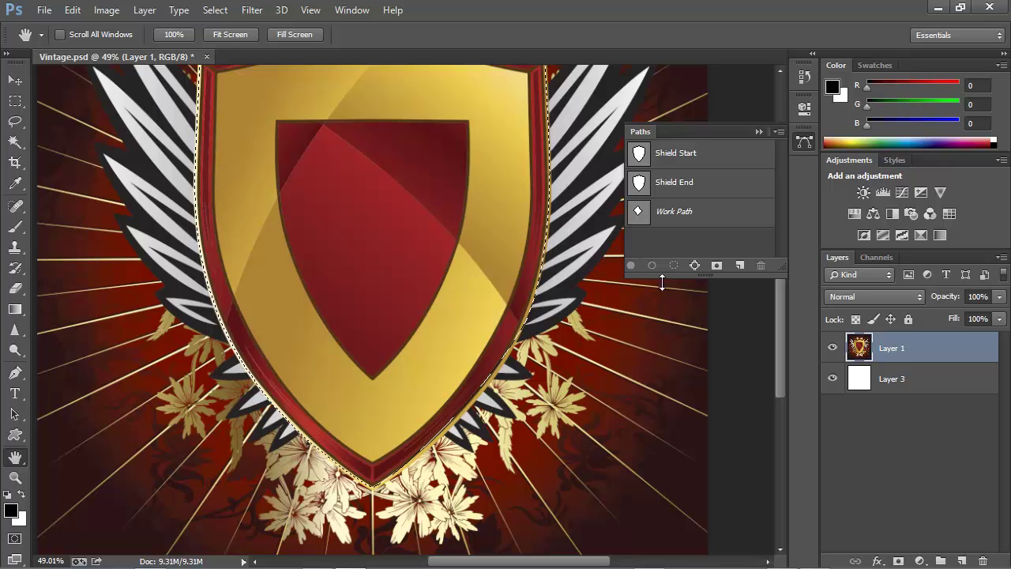
Step: Deselect the area, reactivate the Shield Start path and select its bottom anchor with the Pen tool
key(ctrl+d)
click(709, 165)
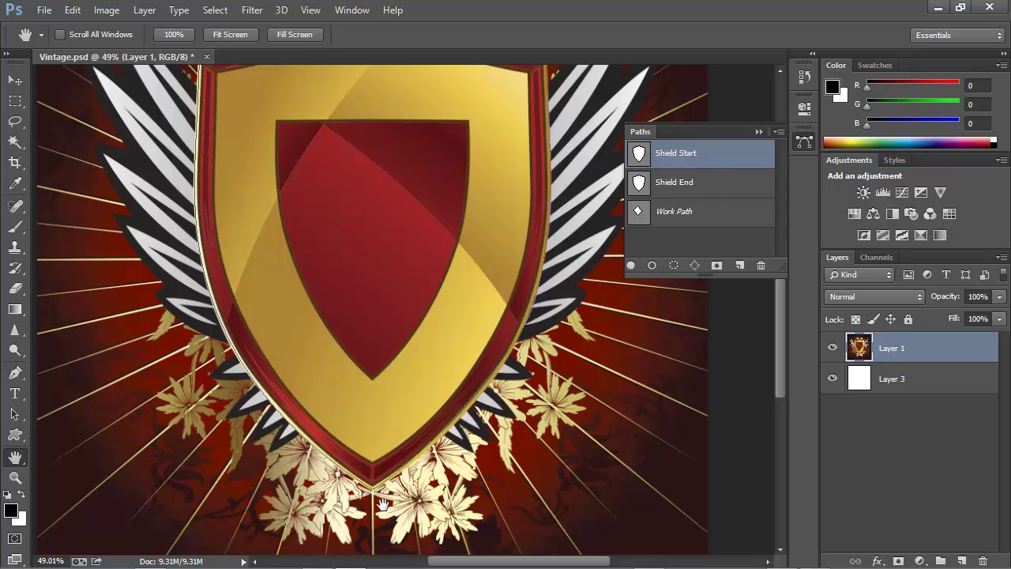
key(p)
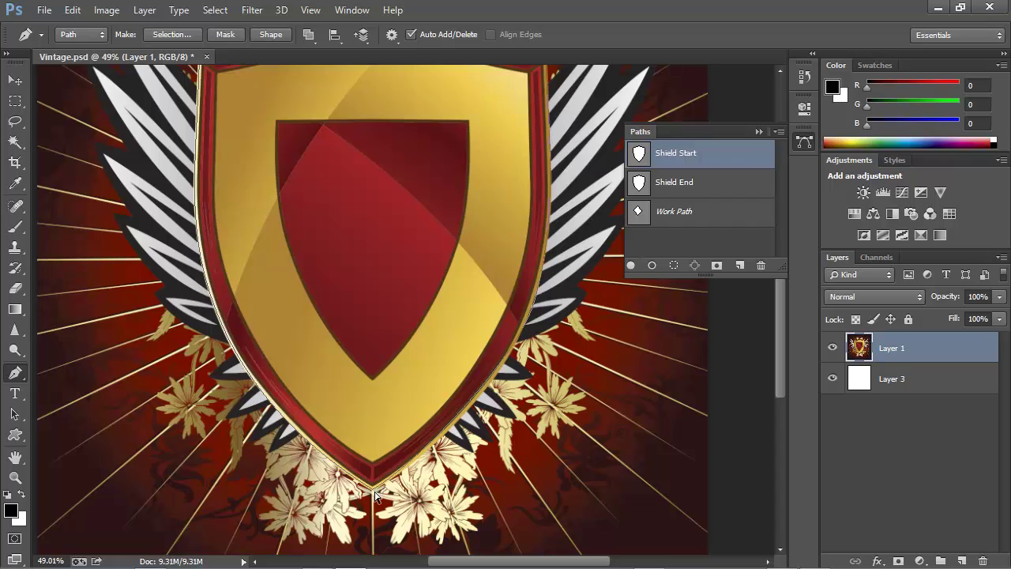
click(375, 494)
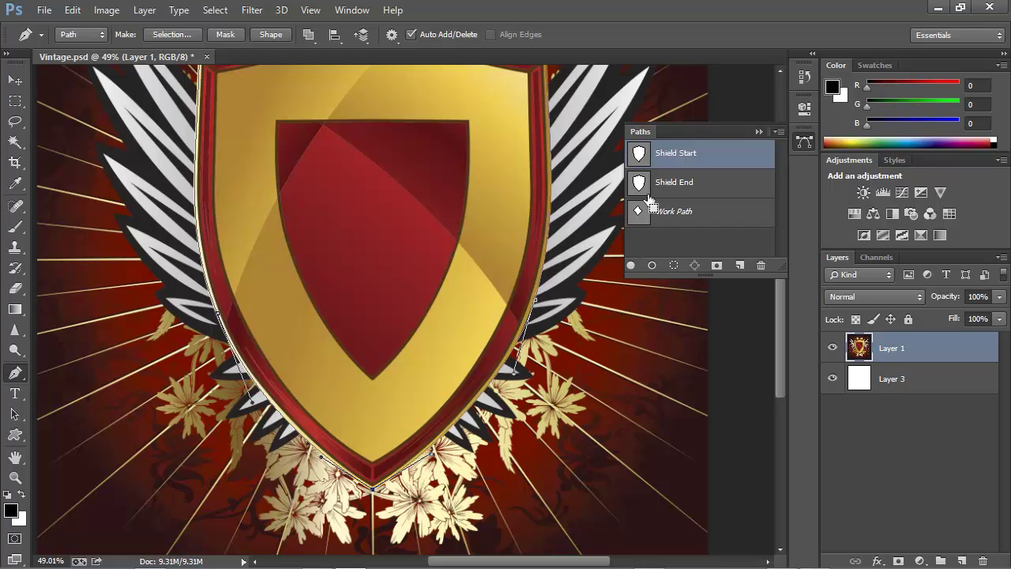
Step: Load the Shield Start path as a selection and copy the shield from Layer 1 onto a new layer
drag(652, 154, 648, 161)
ctrl+click(648, 160)
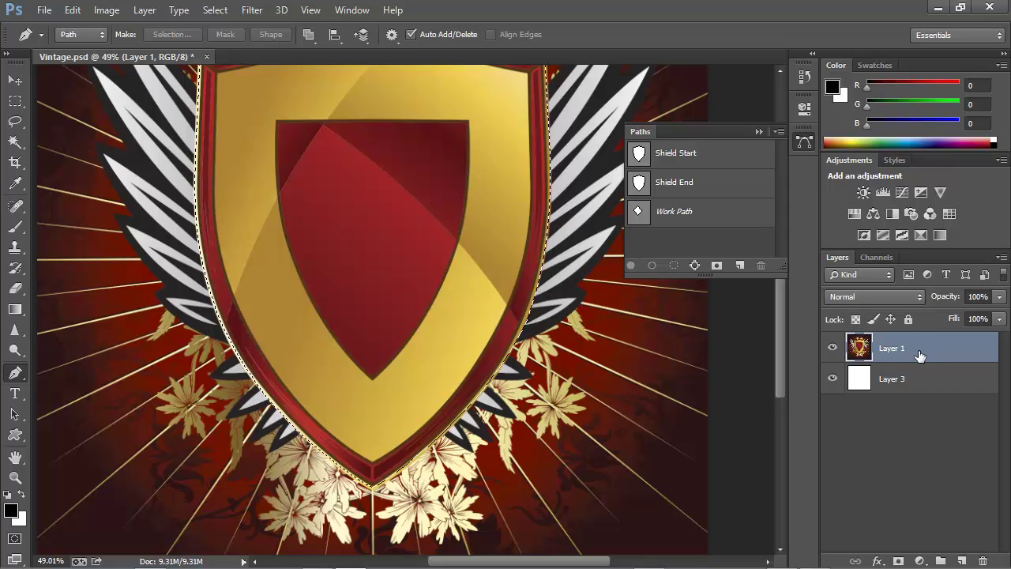
key(ctrl+d)
key(ctrl+shift+alt+n)
key(ctrl+shift+alt+e)
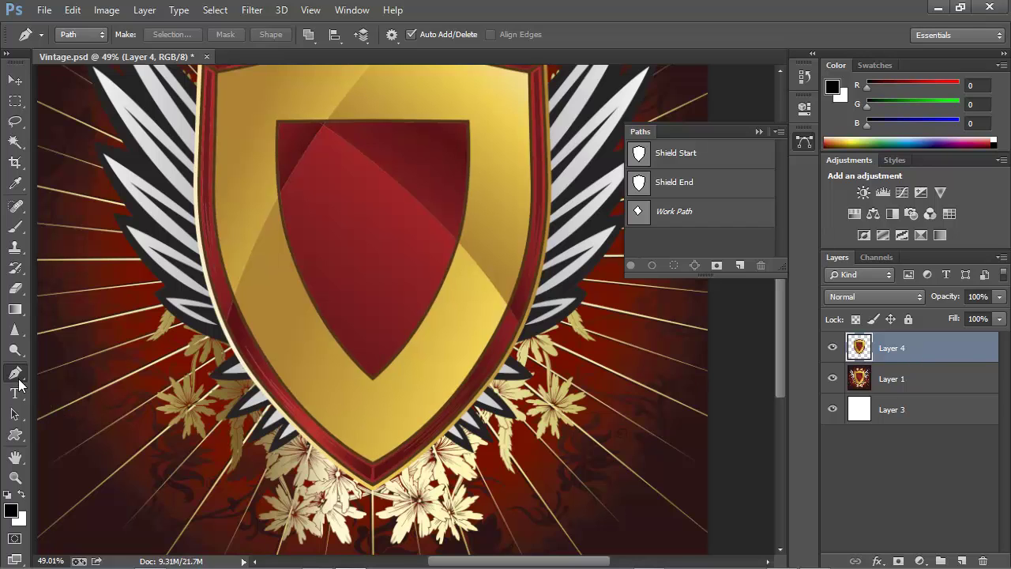
Step: Fit the whole image in view and hide Layer 1 to isolate the cut-out shield against the white layer
double_click(15, 456)
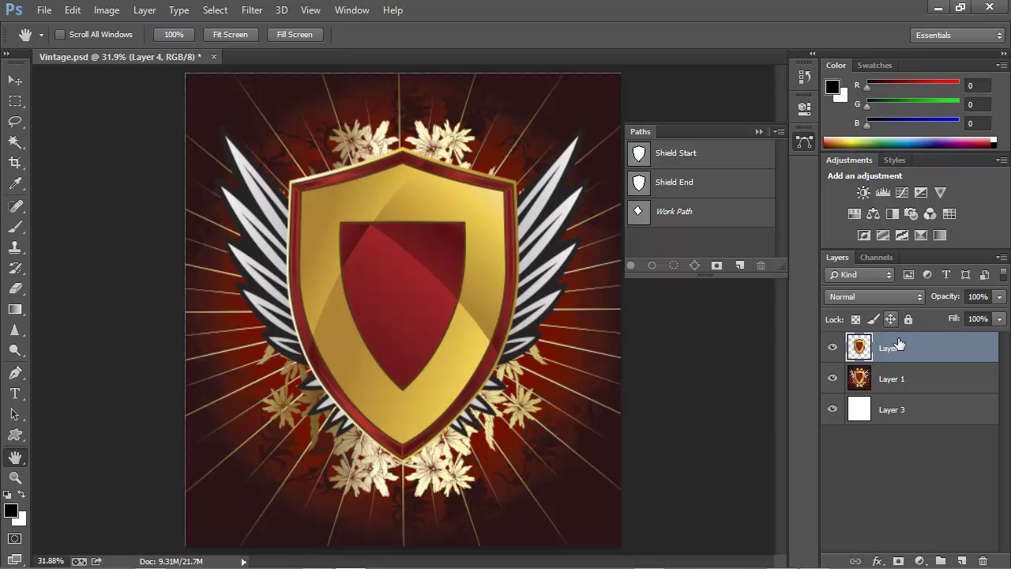
click(832, 379)
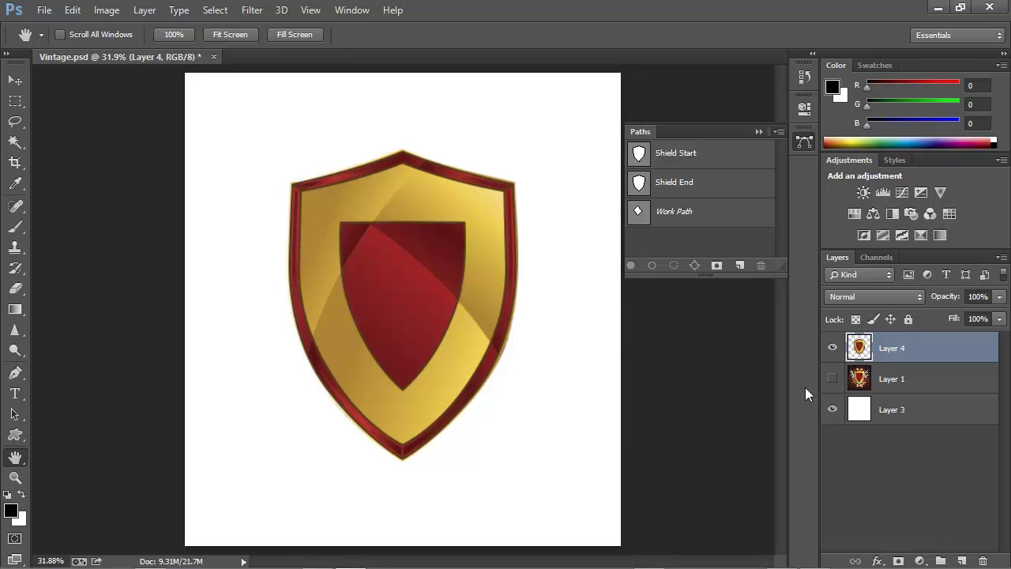